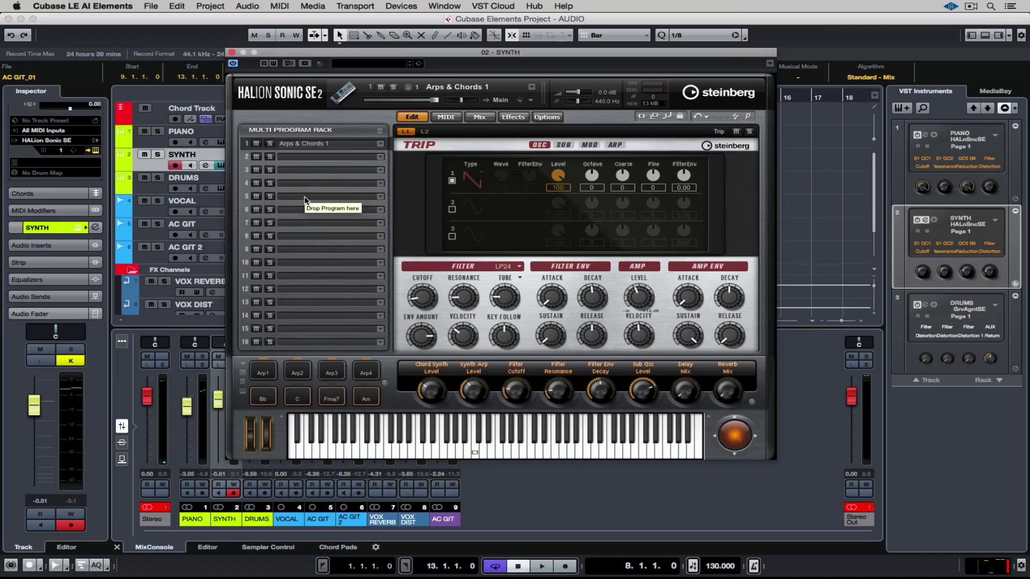
Step: Trigger the Arp4 pad, then switch the Arps & Chords part to the Arp2 pattern
click(368, 372)
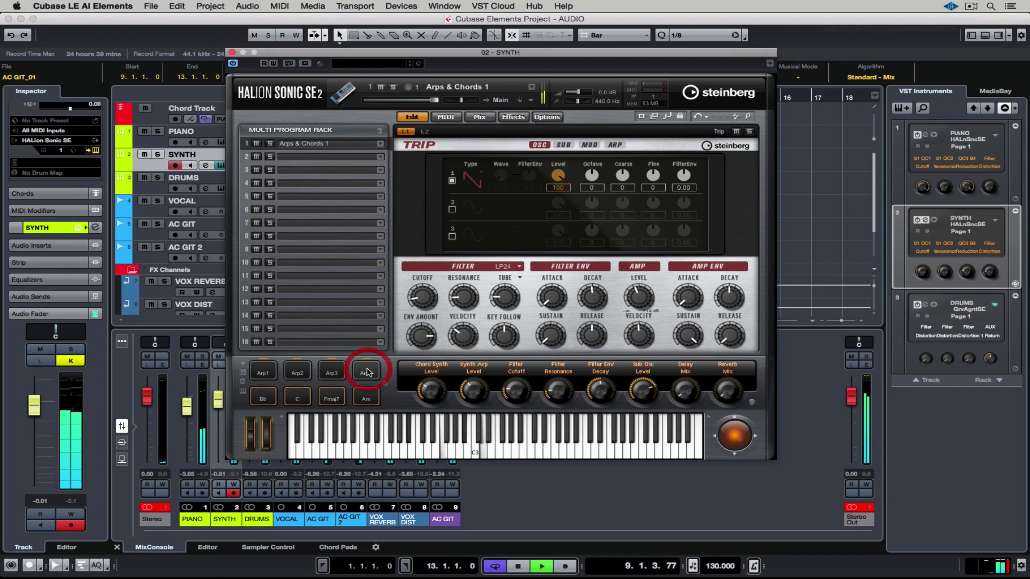
click(299, 371)
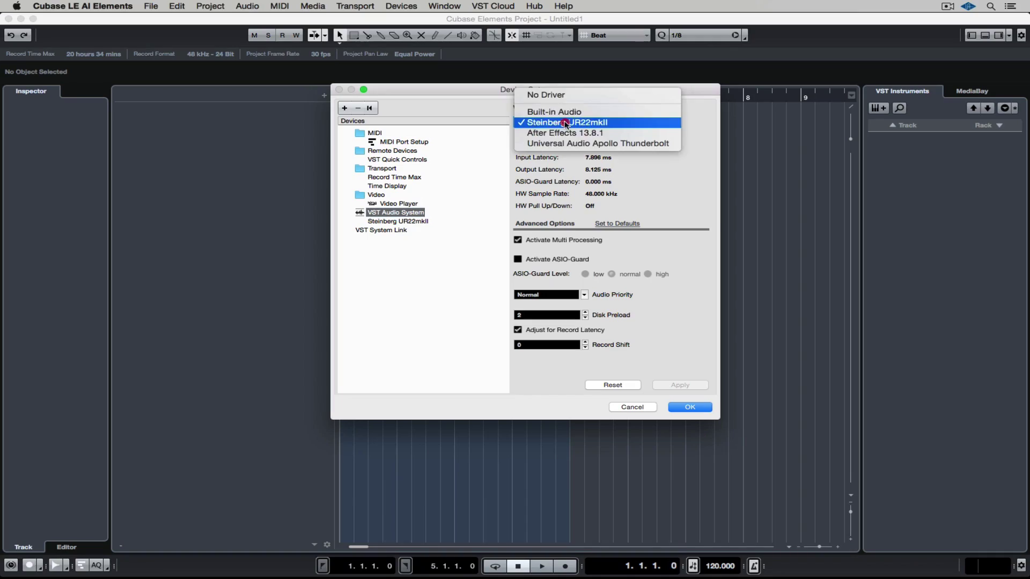
Step: Switch the audio driver to Built-in Audio and confirm the switch
click(567, 123)
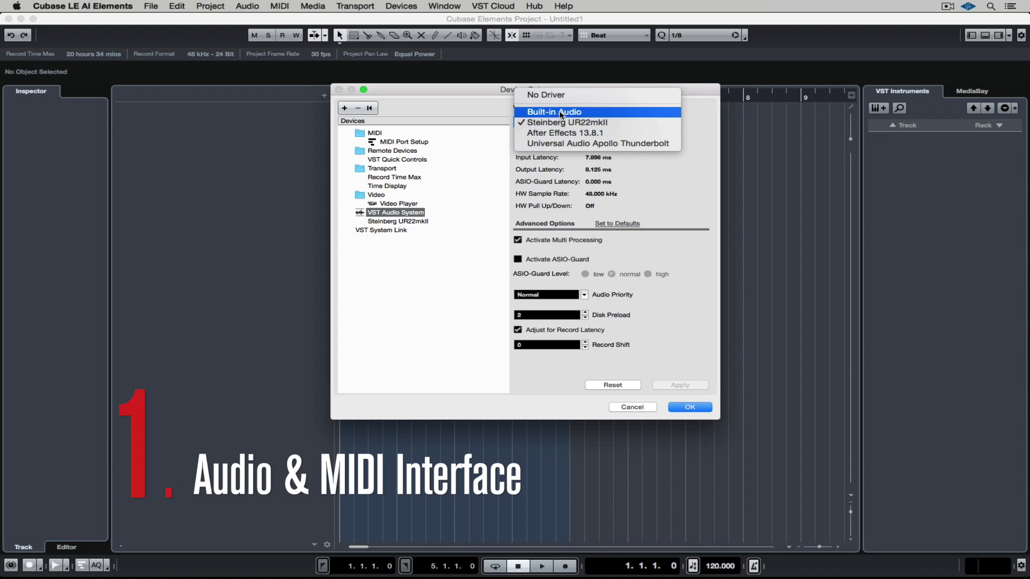
click(559, 114)
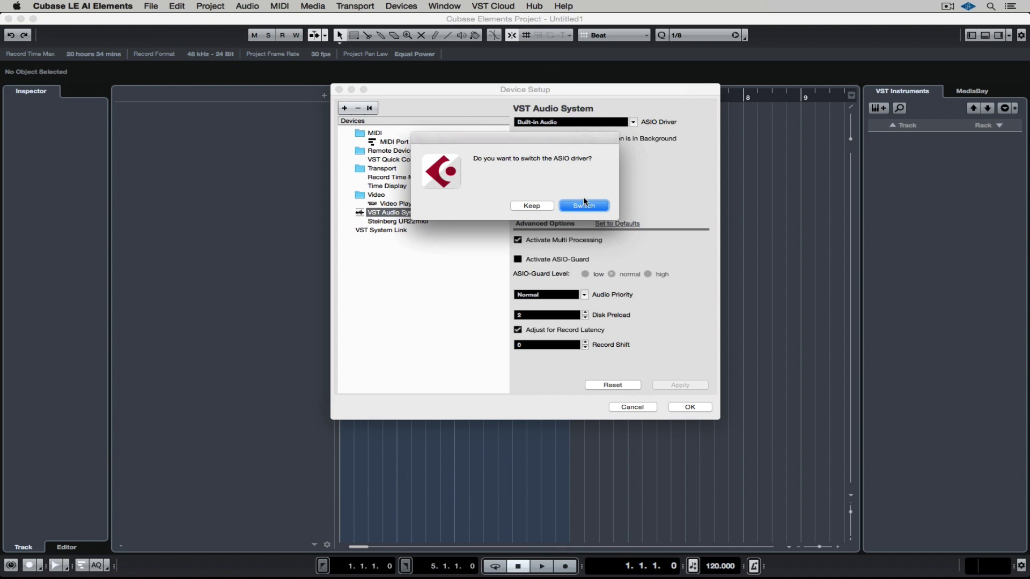
click(583, 204)
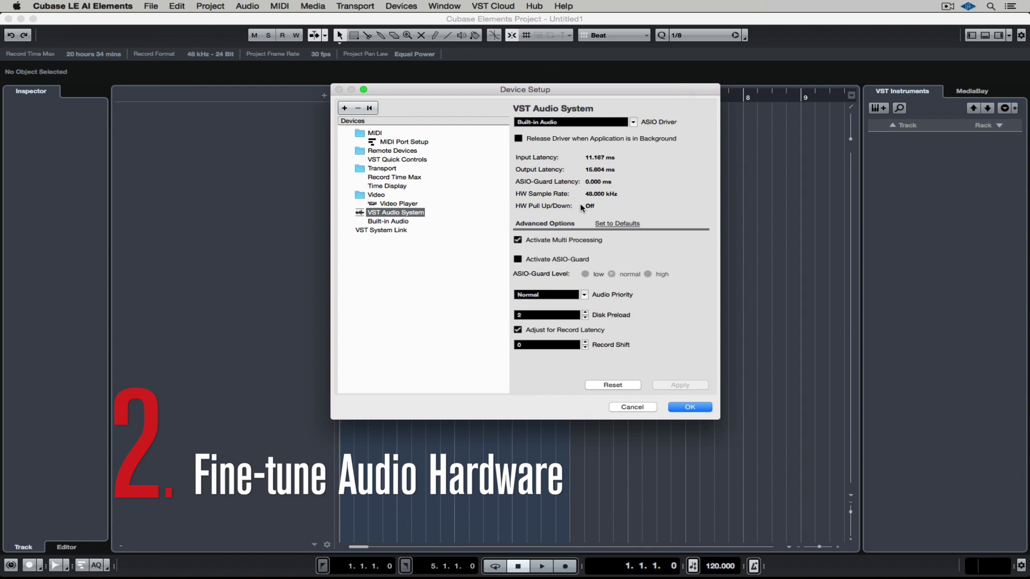
Step: Switch the driver back to UR22mkII and show the VST Connections input buses
click(570, 122)
click(560, 134)
click(574, 123)
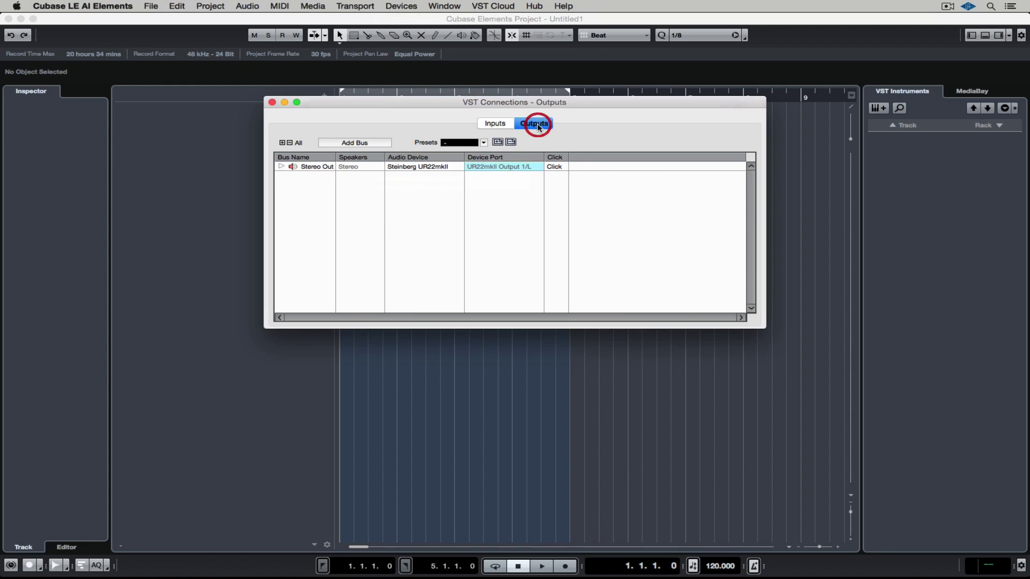
click(497, 124)
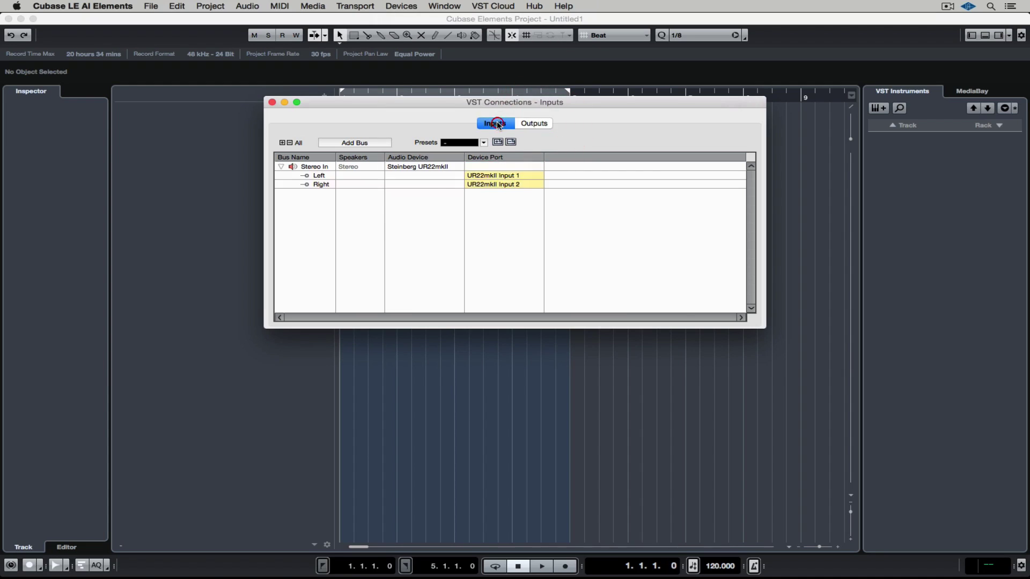
Step: Show the Left input's port choices, then straighten the AutoPan curve's upper-right section
click(498, 177)
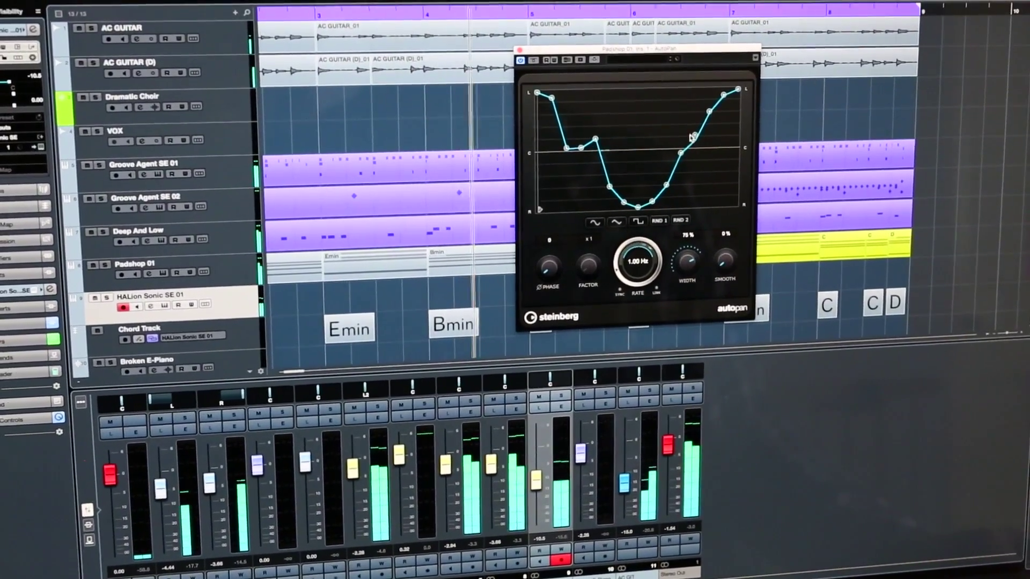
drag(704, 96, 708, 107)
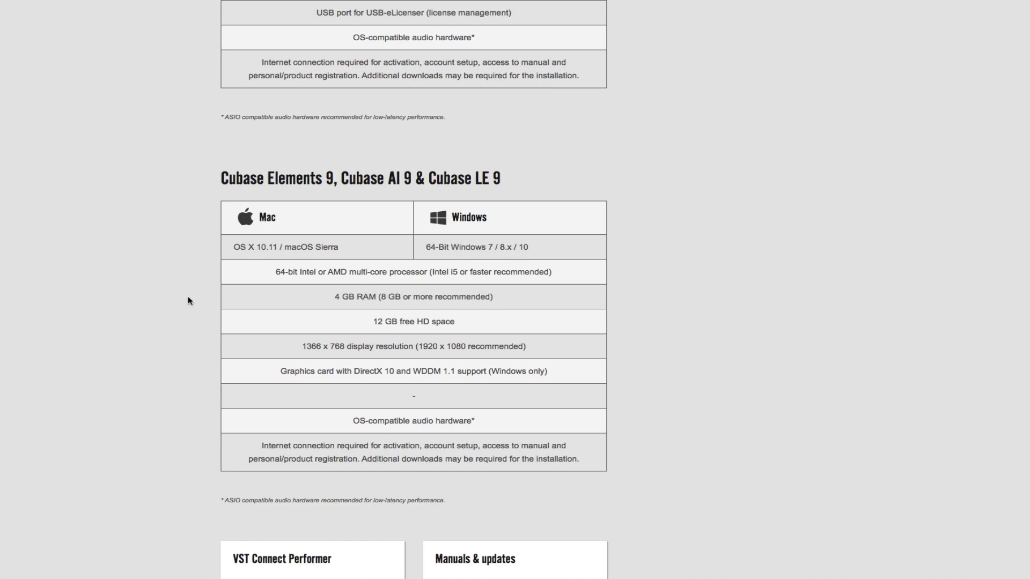
Step: Scroll through the Cubase system requirements, then download the UR22mkII Mac firmware V1.03
scroll(188, 297, down, 3)
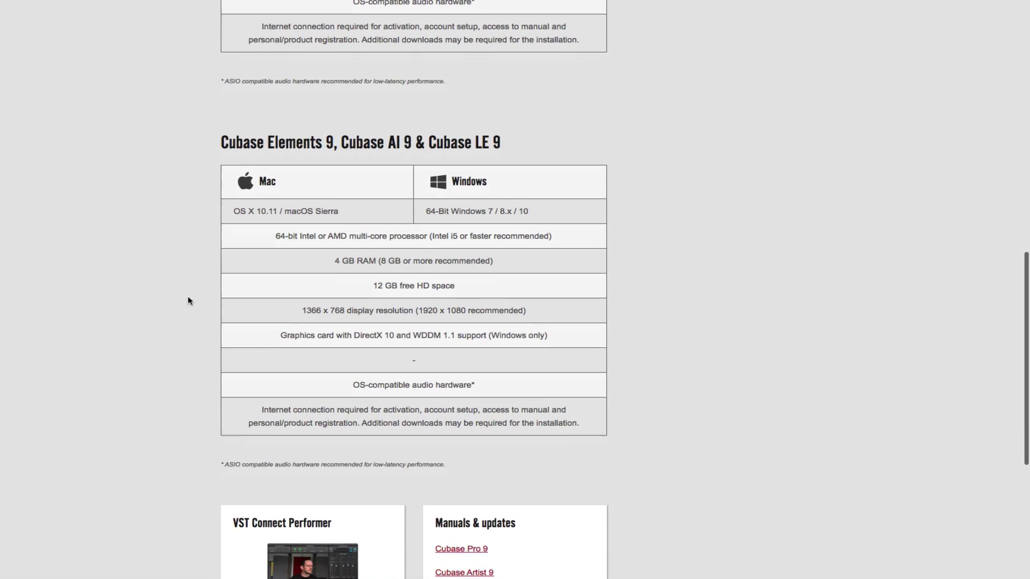
scroll(188, 298, down, 1)
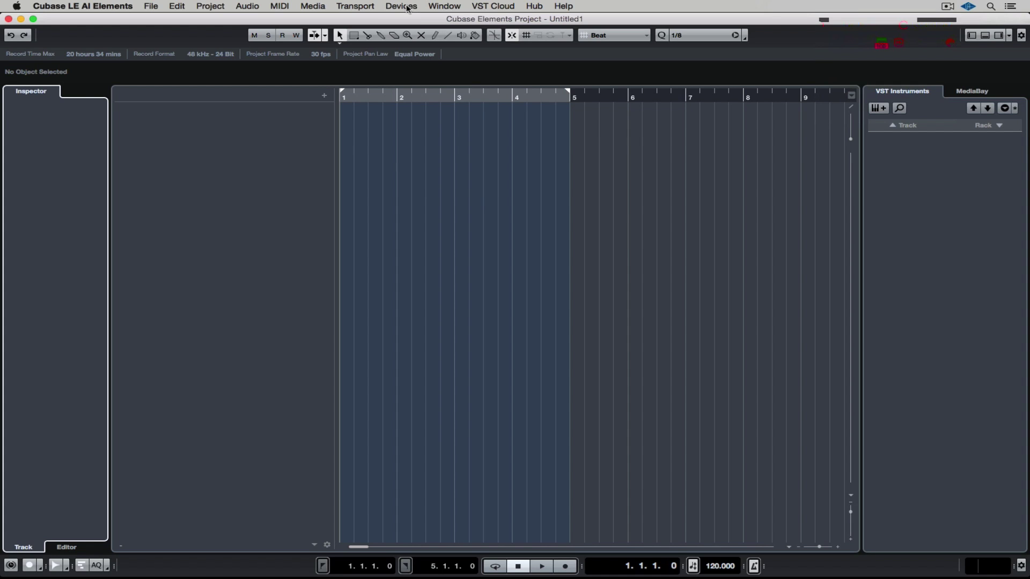
click(401, 6)
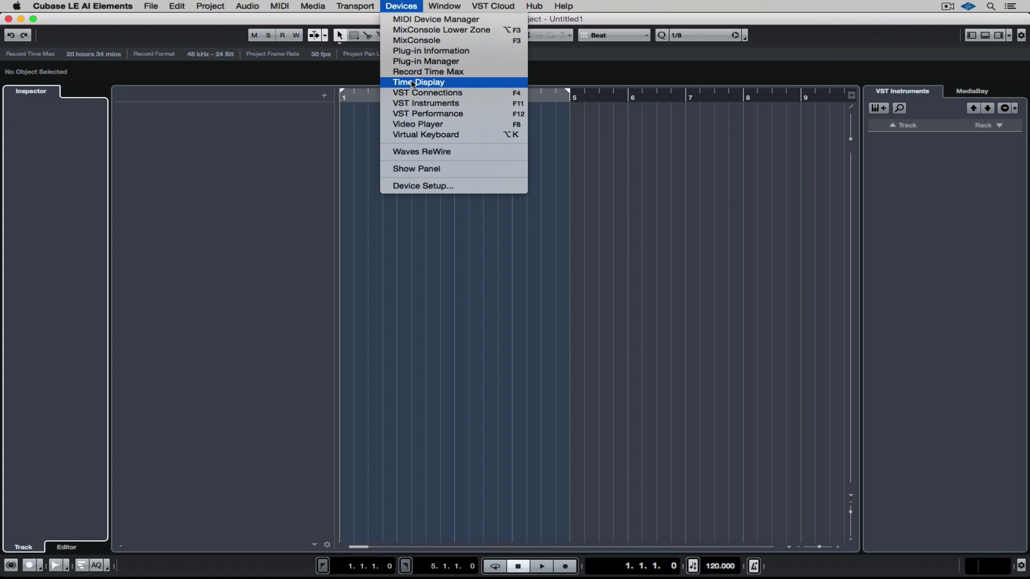
Step: Browse the MIDI Port Setup and UR22mkII pages, then open the VST Audio System ASIO driver list
click(418, 187)
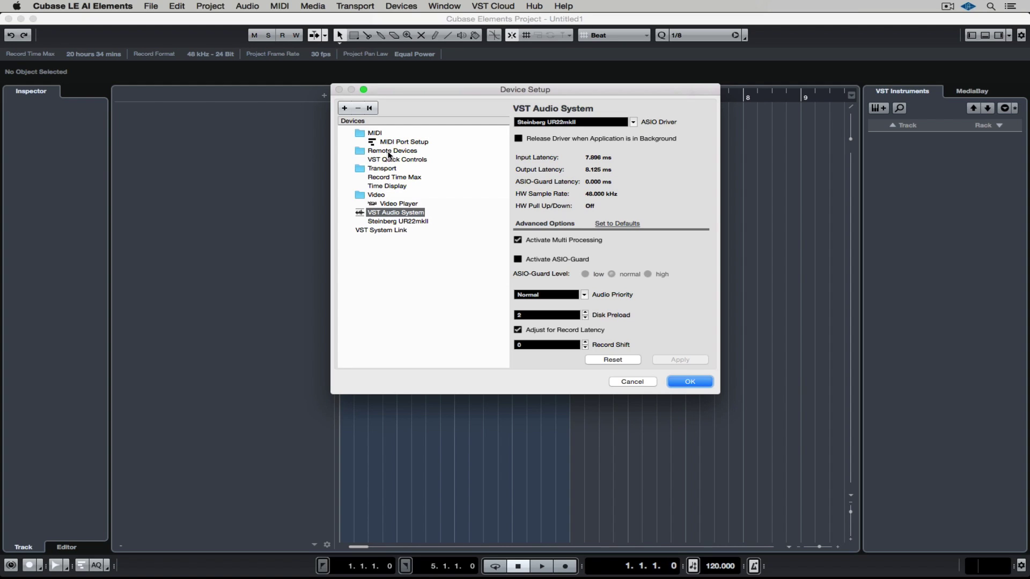
click(379, 142)
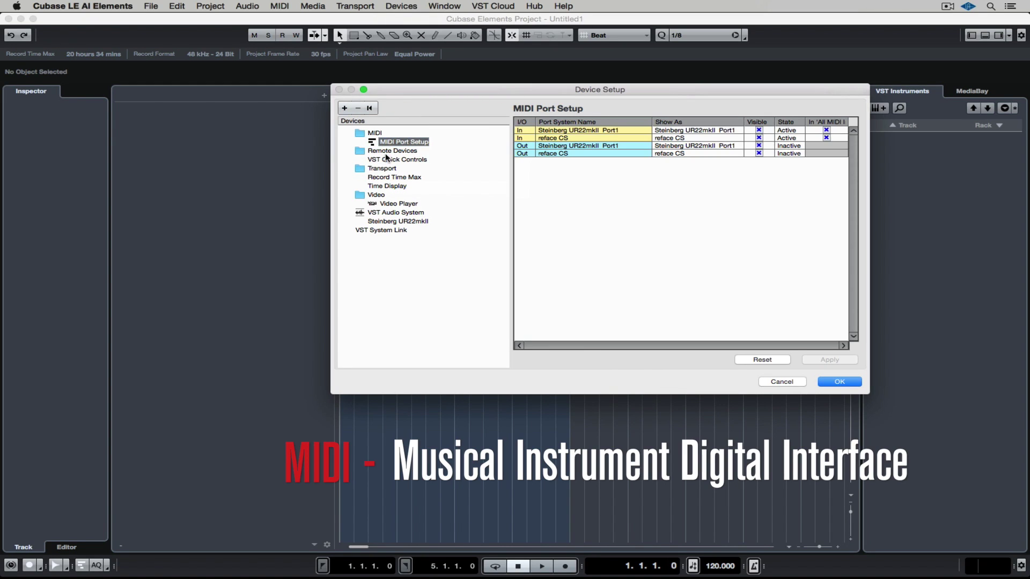
click(385, 215)
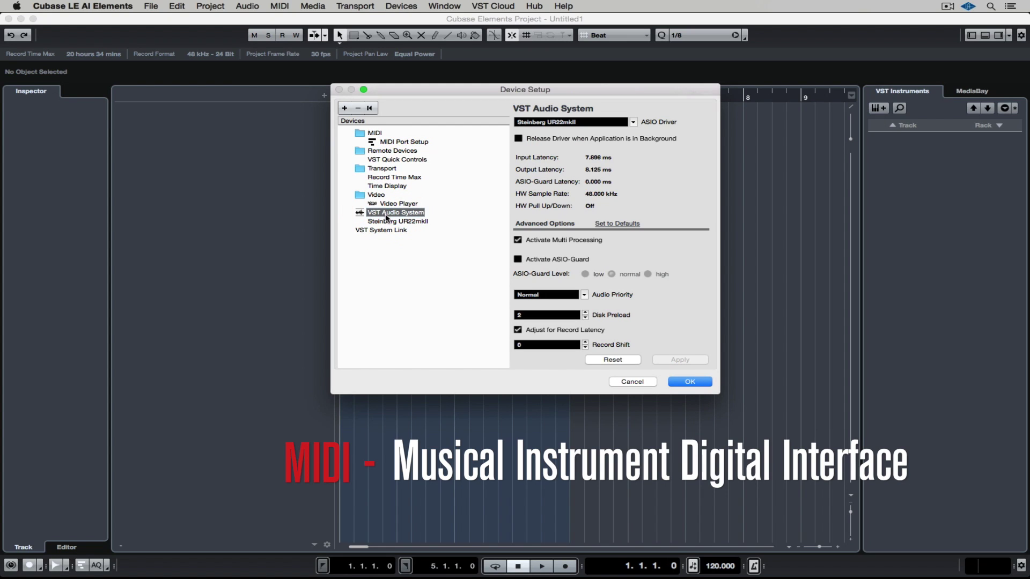
click(387, 222)
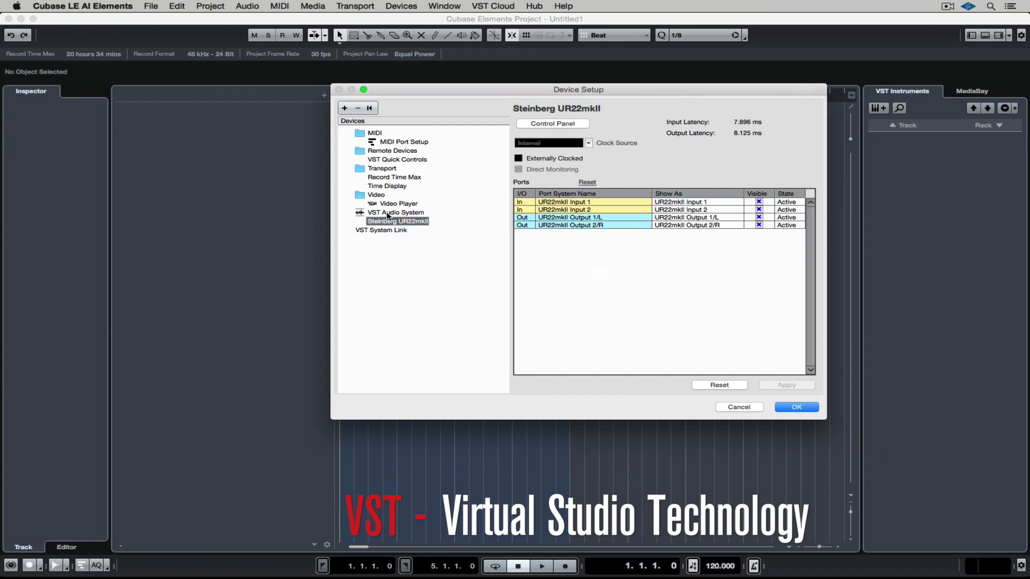
click(386, 212)
click(564, 123)
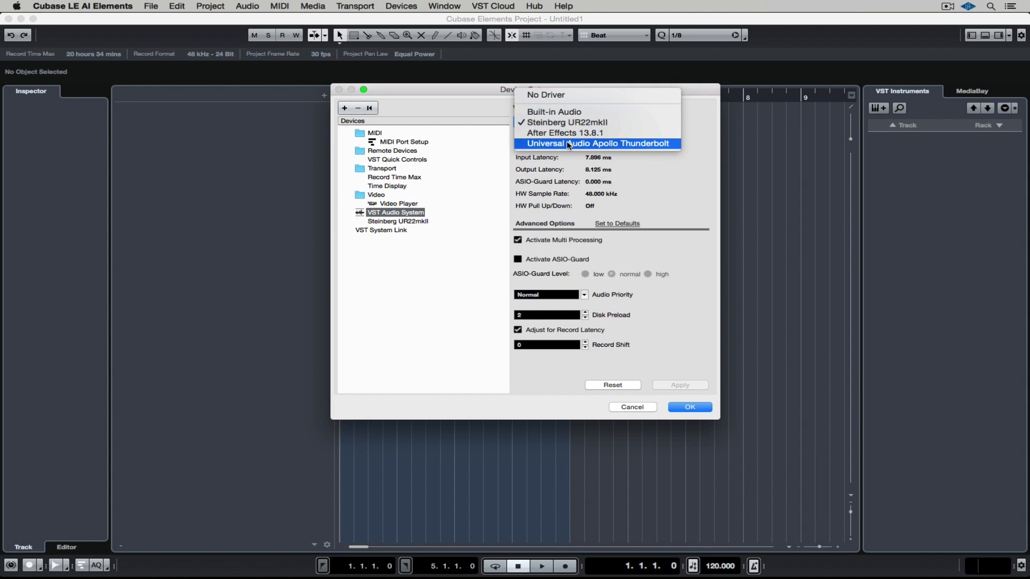
Step: Switch the ASIO driver to Built-in Audio, then back to Steinberg UR22mkII, confirming each switch
click(559, 113)
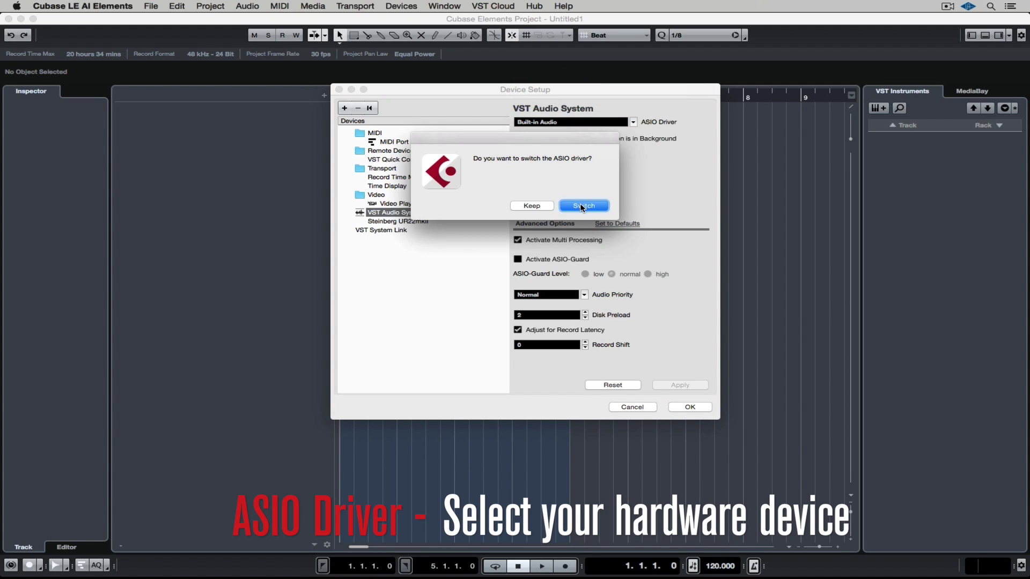
click(583, 204)
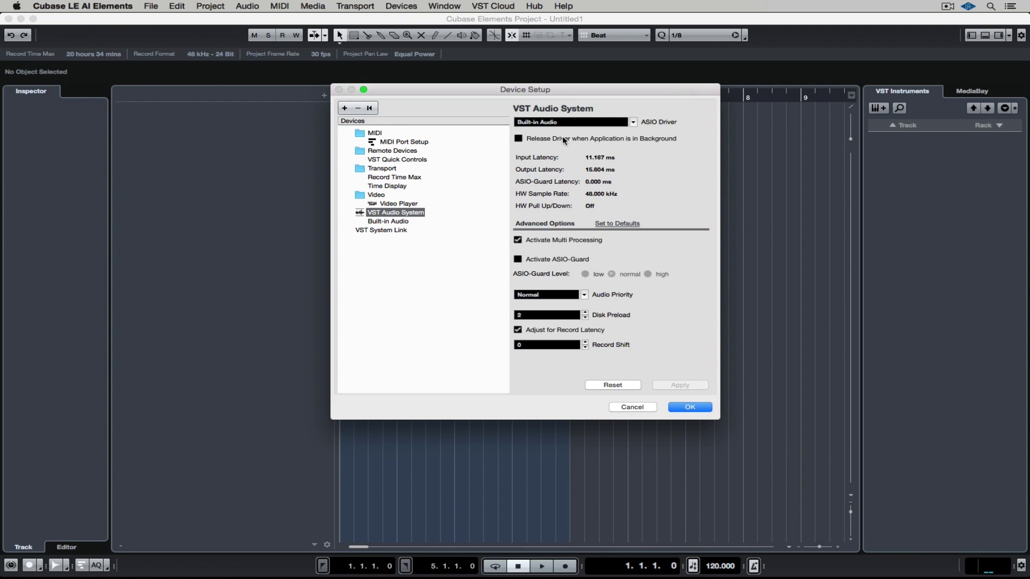
click(558, 123)
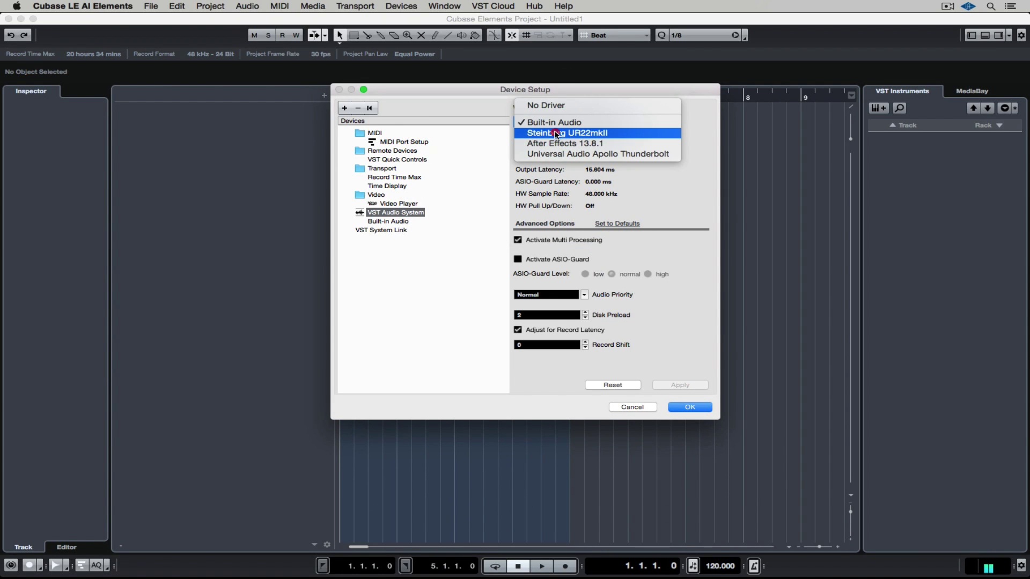
click(556, 133)
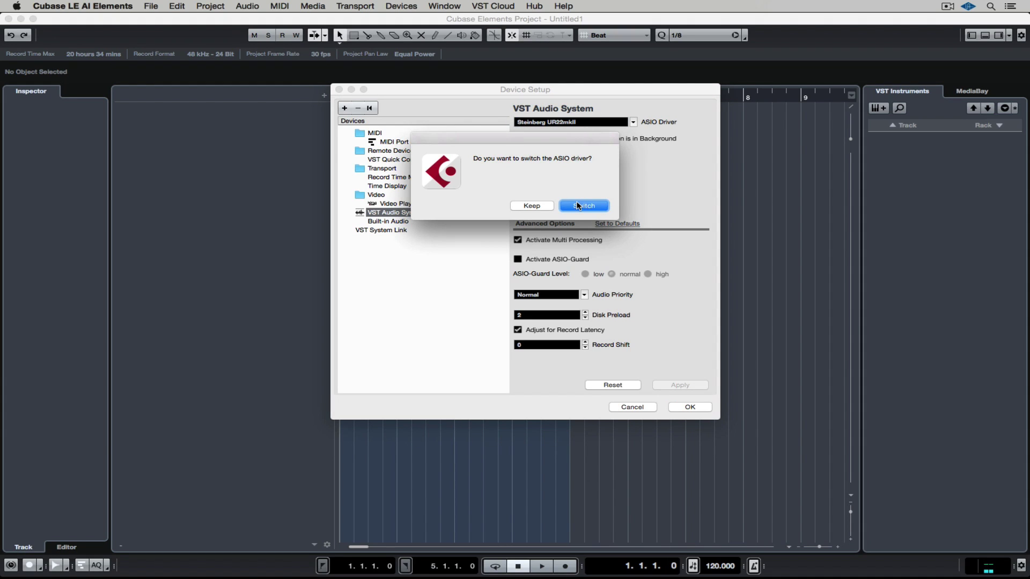
click(578, 206)
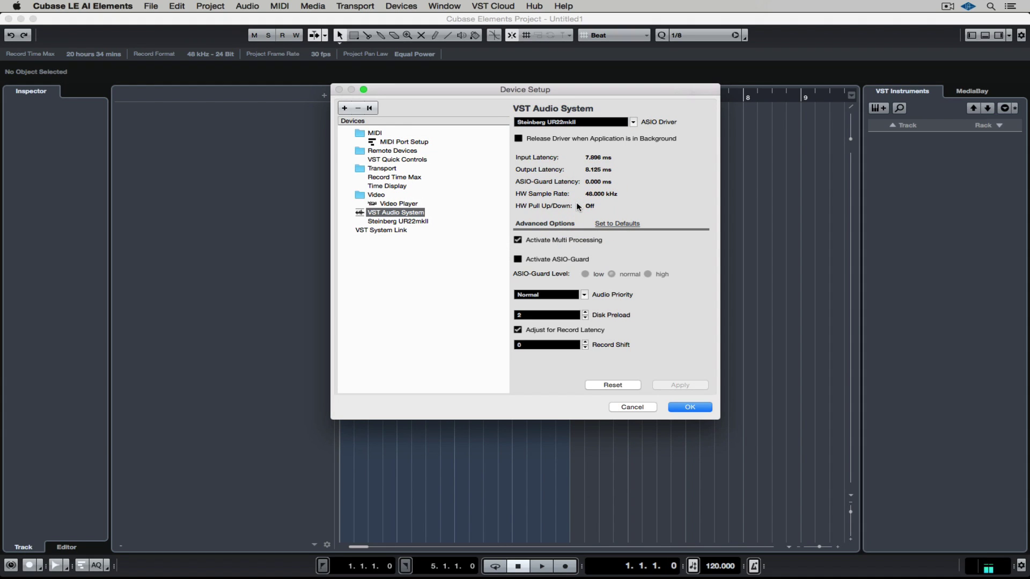
Step: Change the UR22mkII buffer size in CoreAudio Device Settings and close the settings window
click(421, 221)
click(553, 123)
click(360, 133)
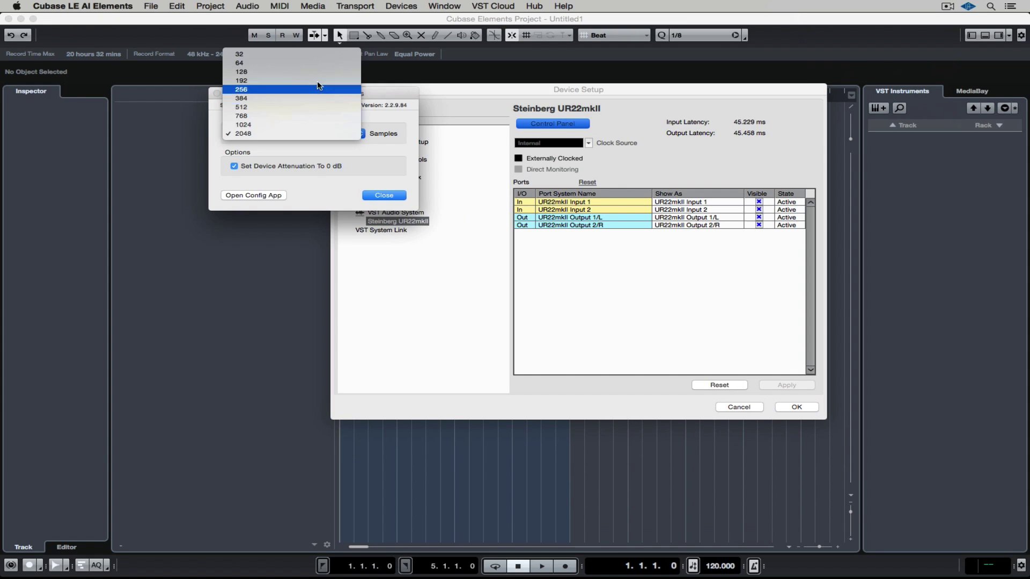
click(338, 94)
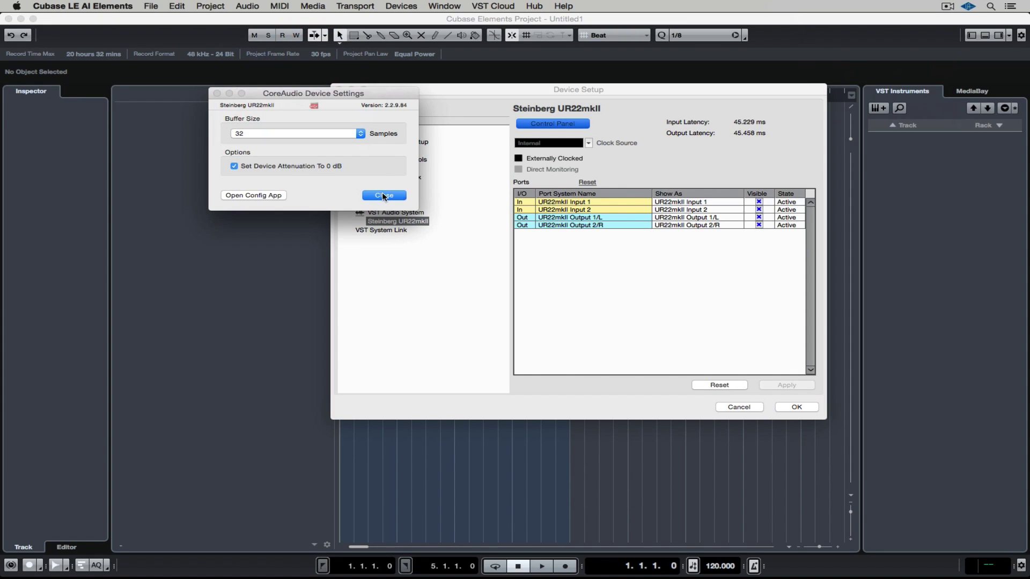
click(384, 195)
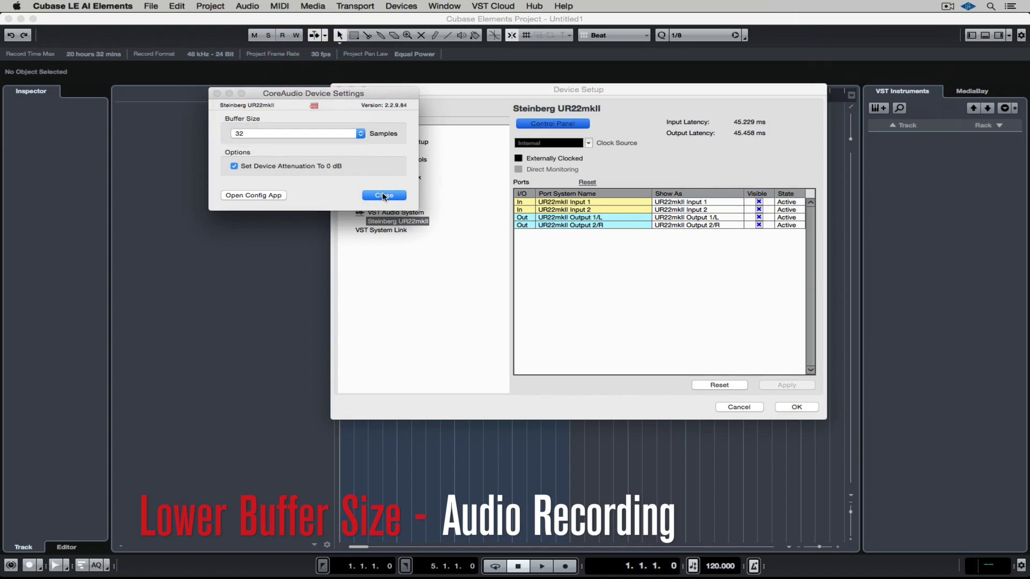
click(384, 195)
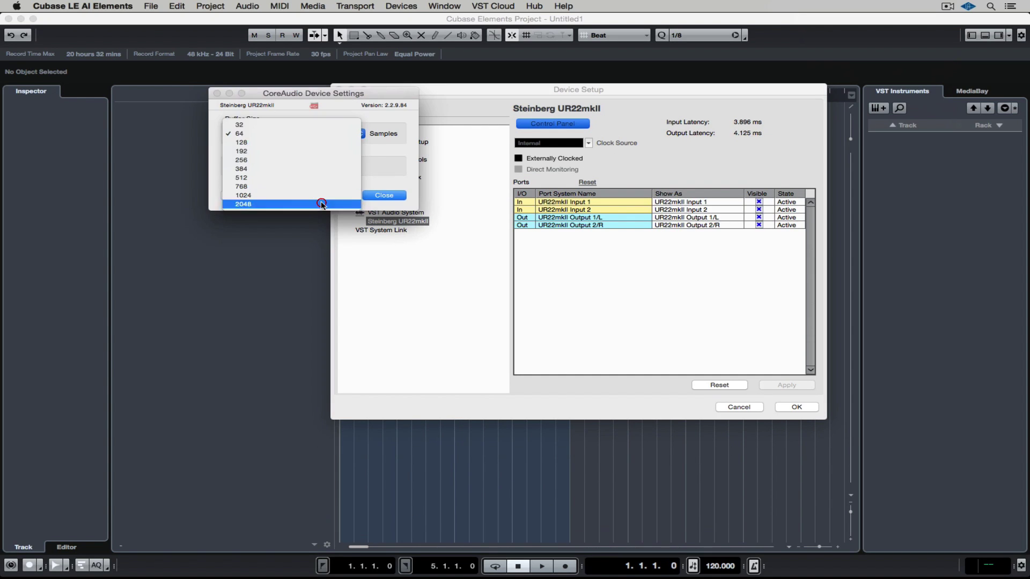
click(384, 195)
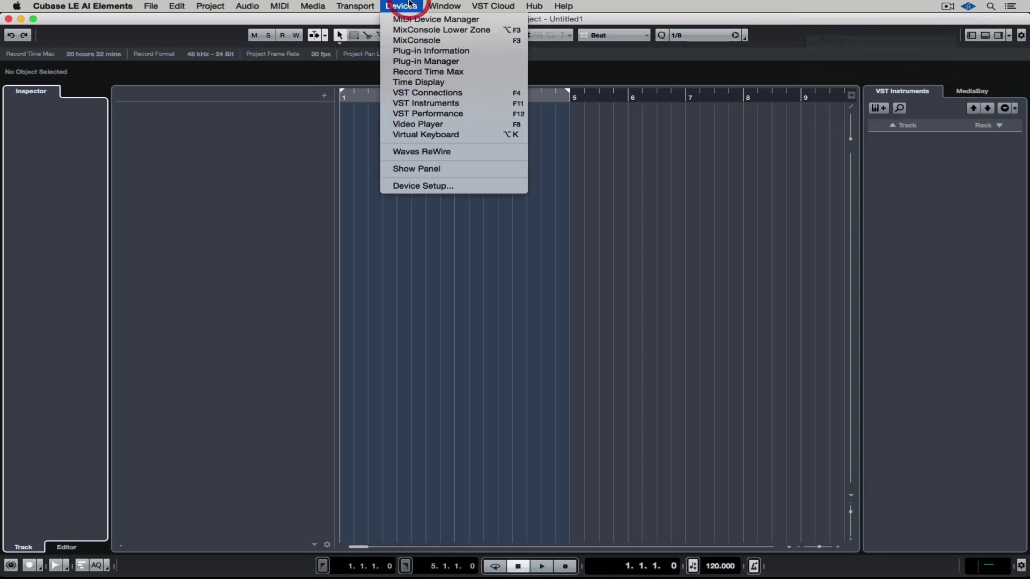
Step: Check the MIDI Port Setup page for UR22mkII and reface CS, then open the add-track choices
click(424, 186)
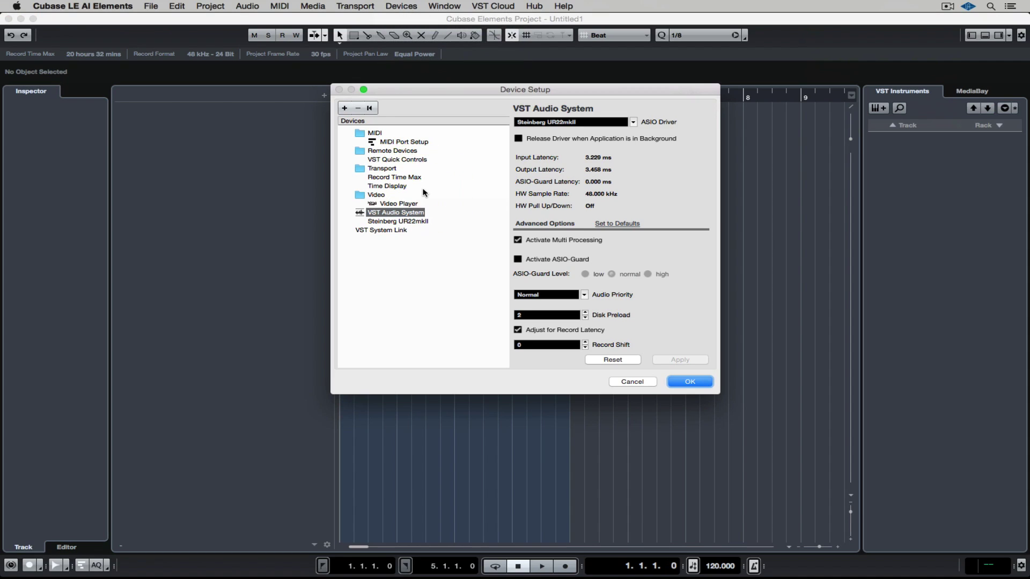
click(401, 143)
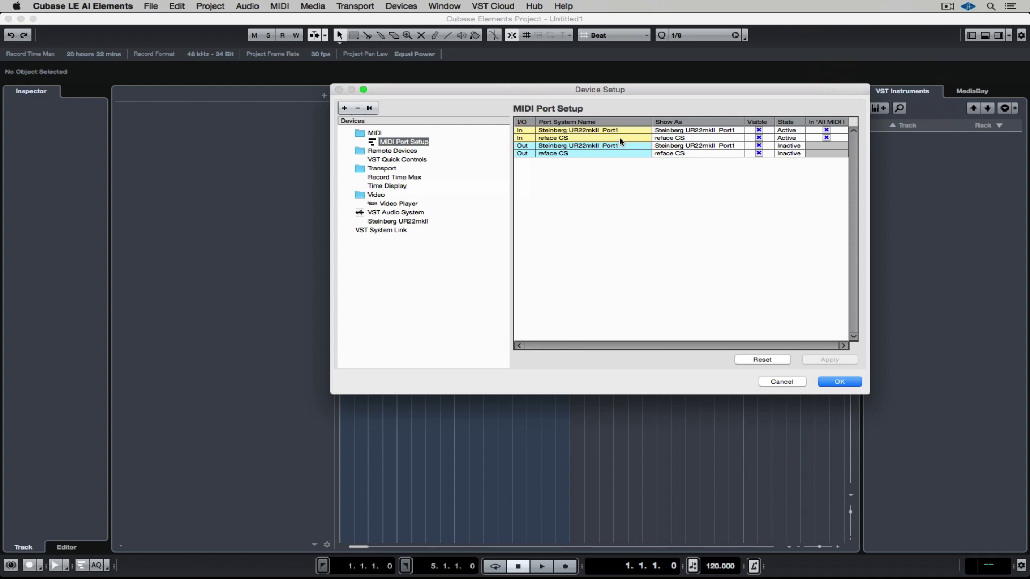
click(324, 96)
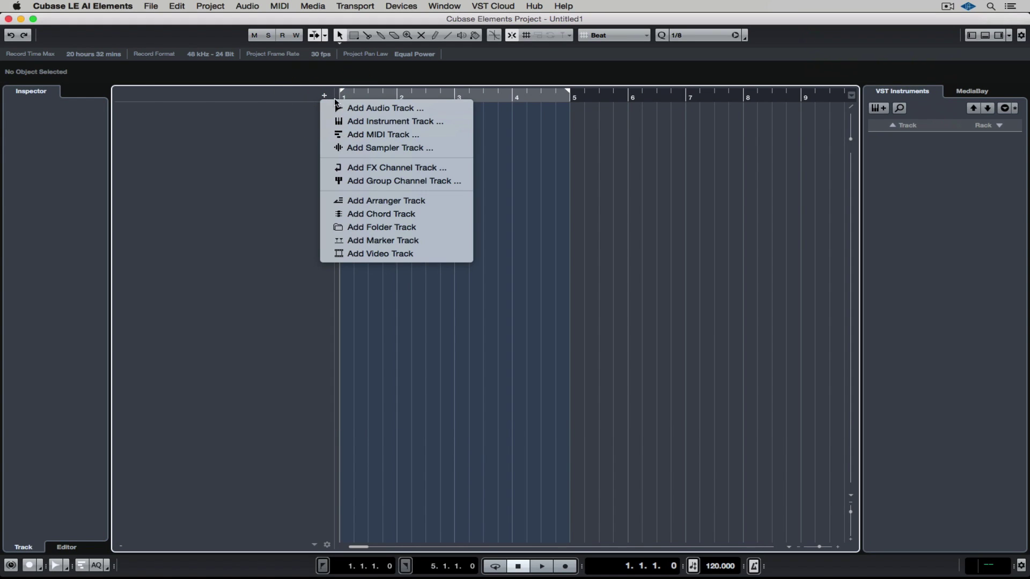
Step: Add a MIDI track named TEST and route its MIDI output to reface CS
click(376, 135)
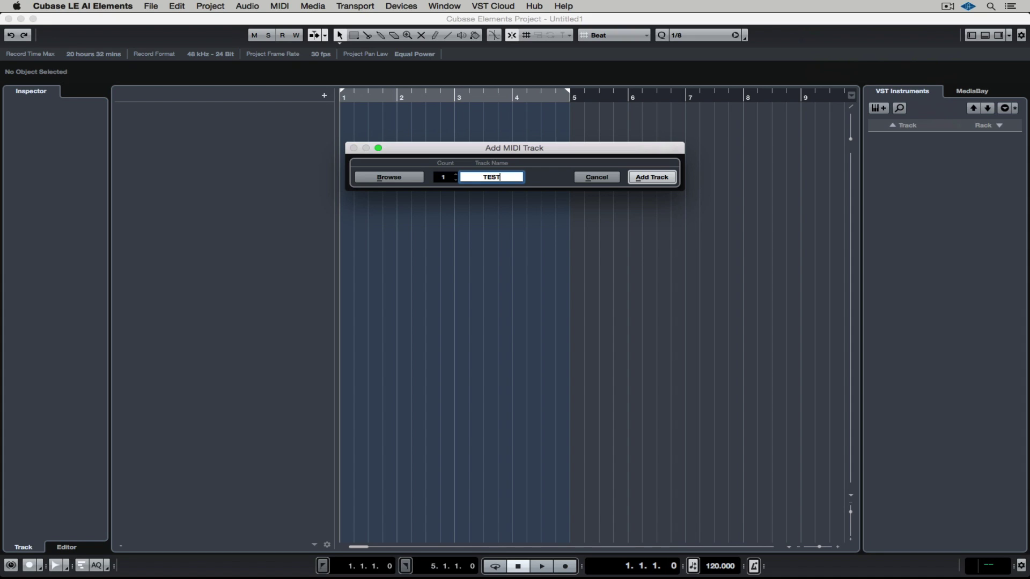
key(Return)
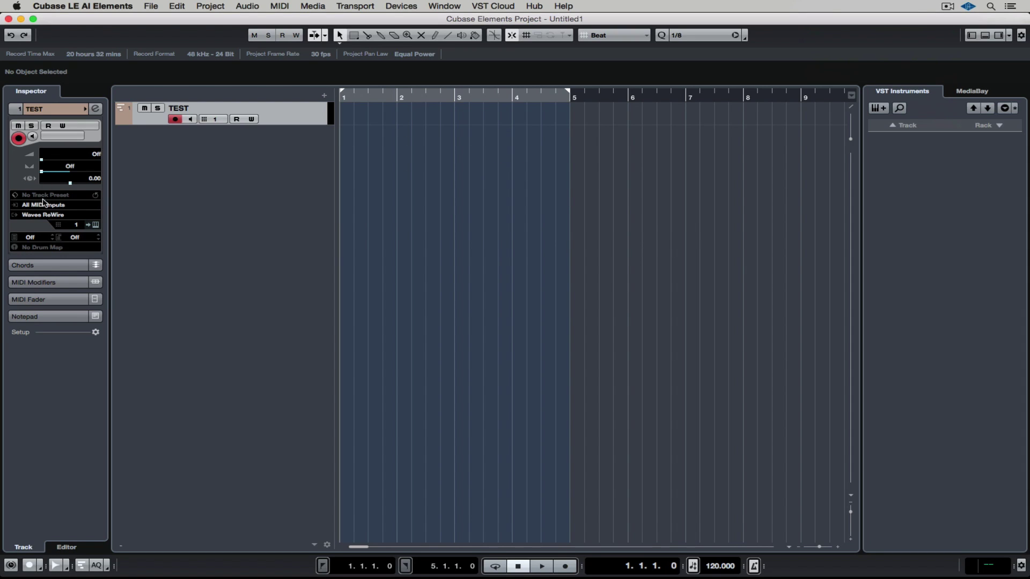
click(43, 204)
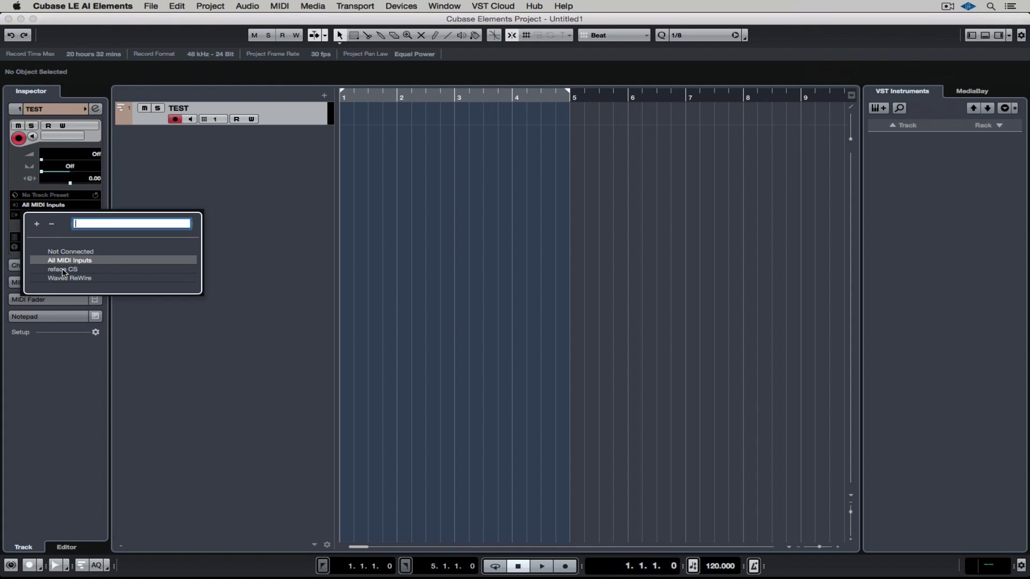
click(236, 224)
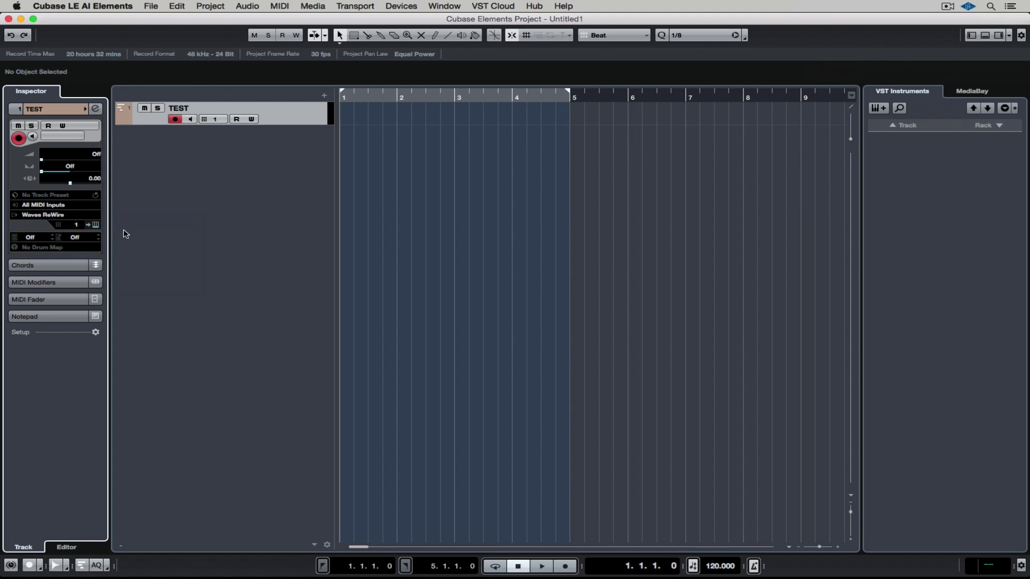
click(54, 216)
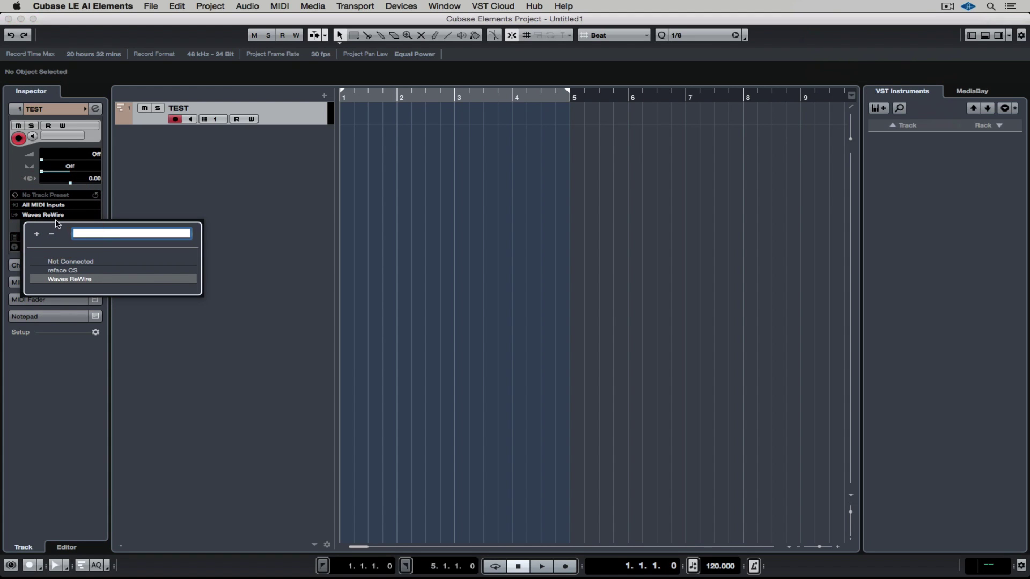
click(63, 270)
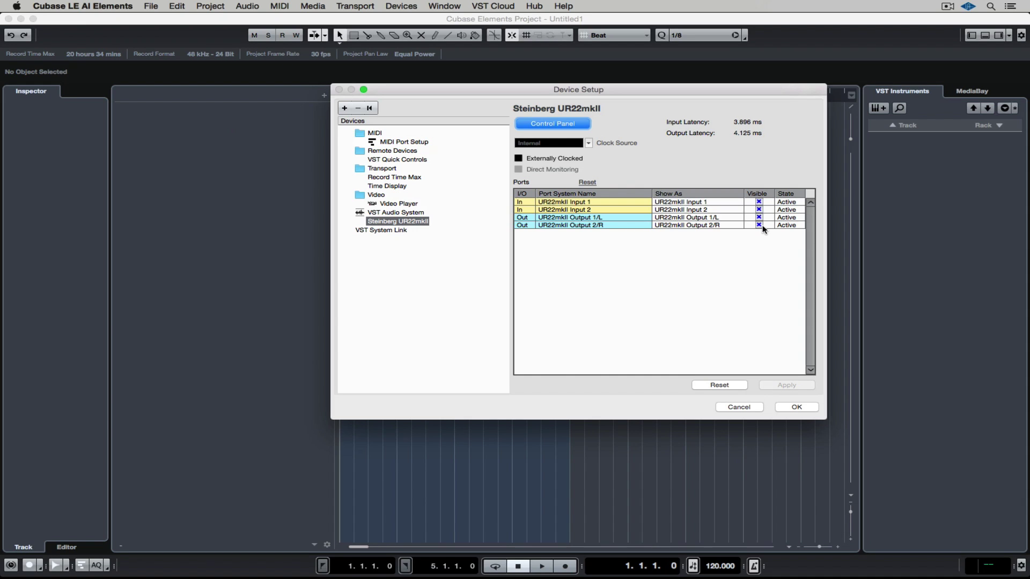
Step: Cancel Device Setup and open the VST Connections inputs via the Devices menu
click(740, 407)
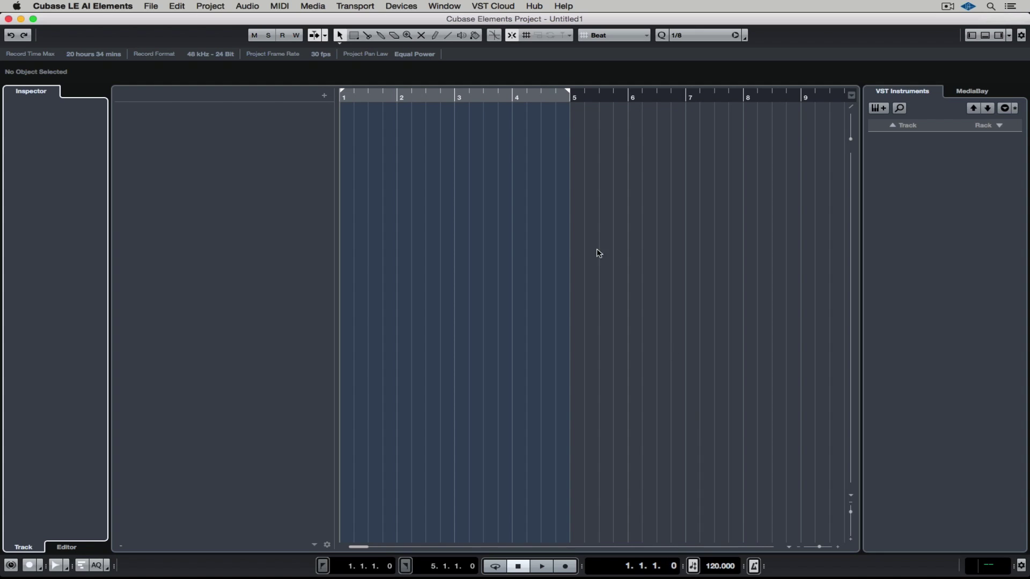
click(404, 6)
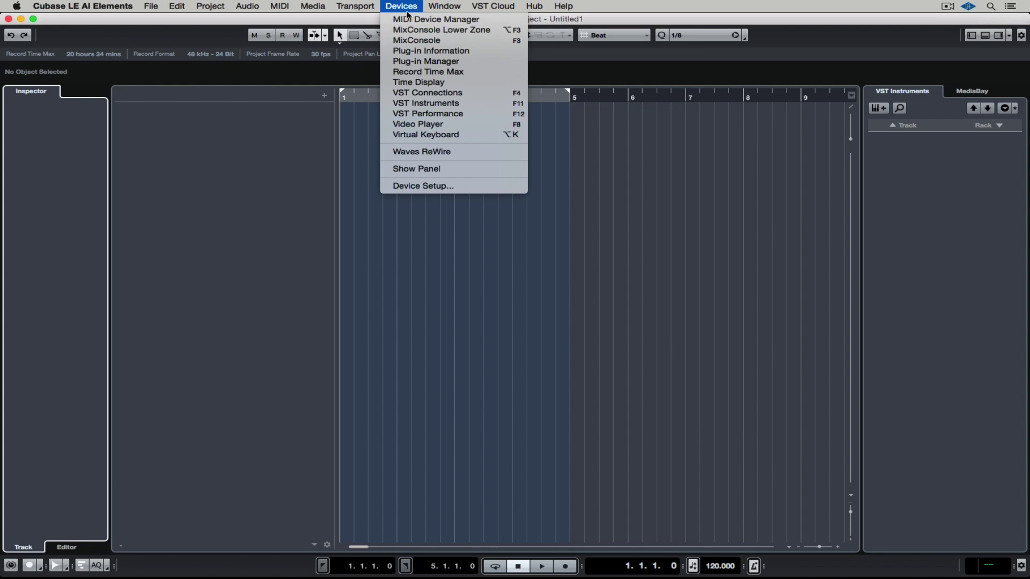
click(429, 92)
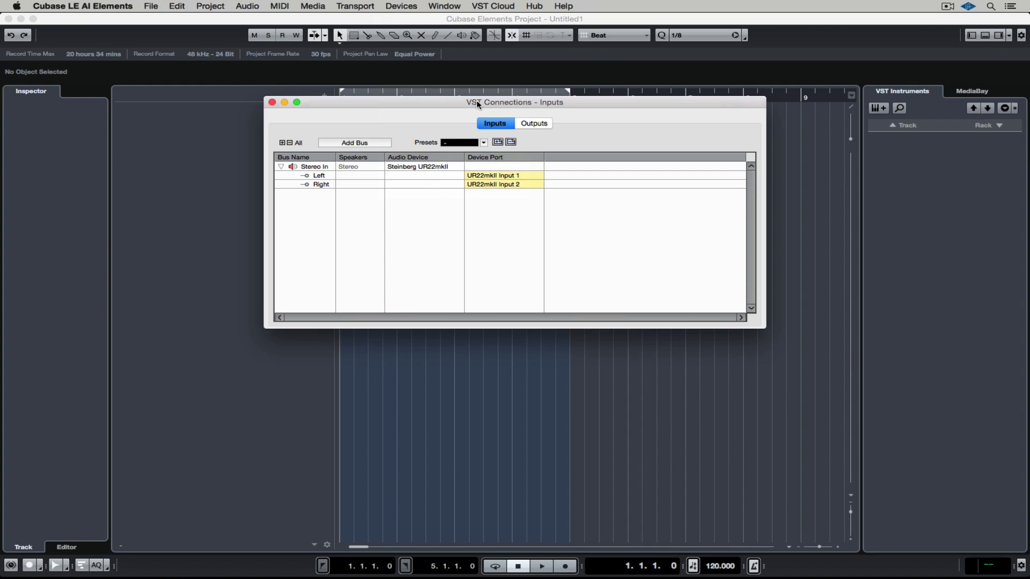
Step: Check the Stereo Out and Stereo In Left port assignments, then start adding an input bus
click(535, 126)
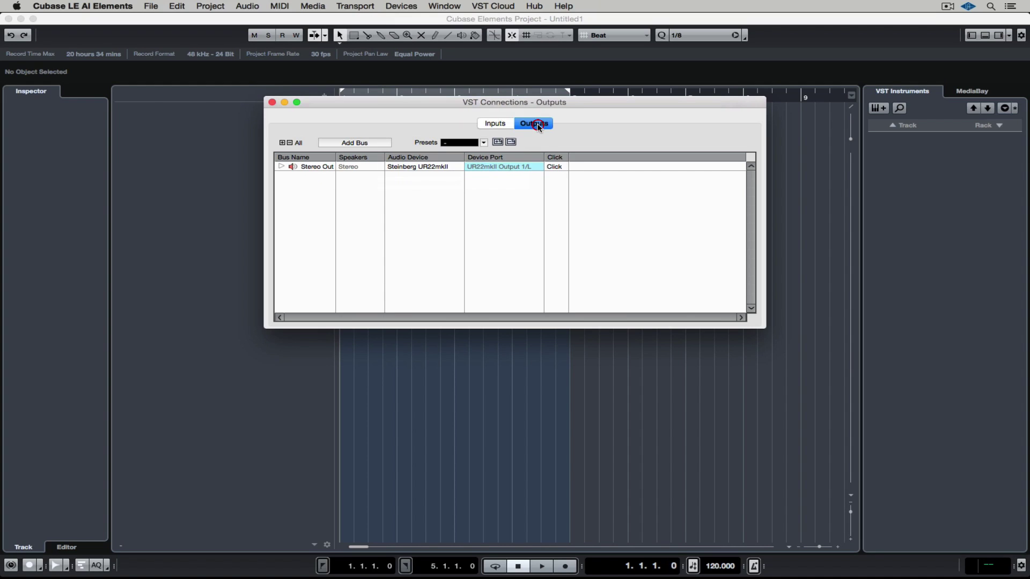
click(497, 123)
click(497, 175)
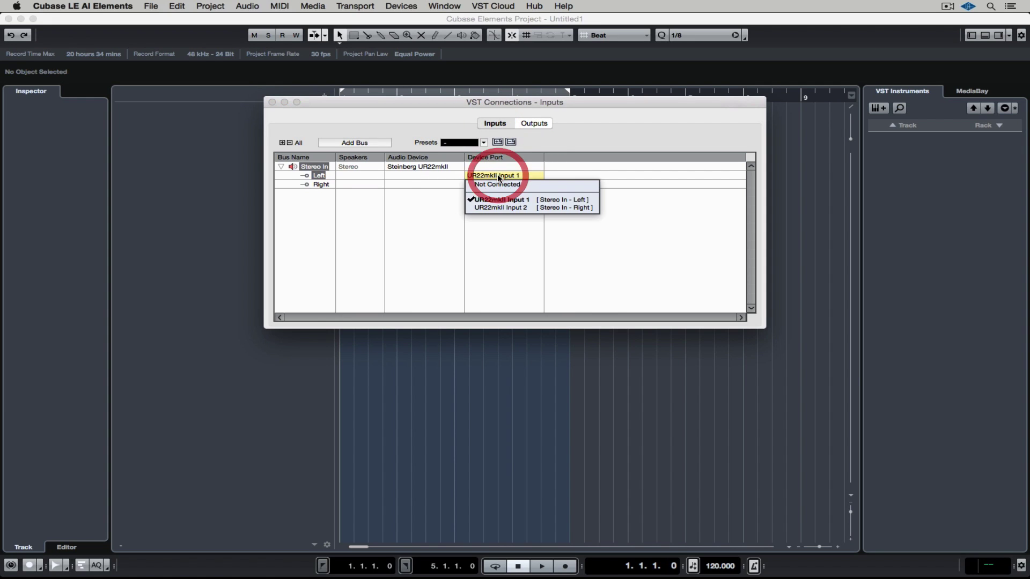
click(498, 183)
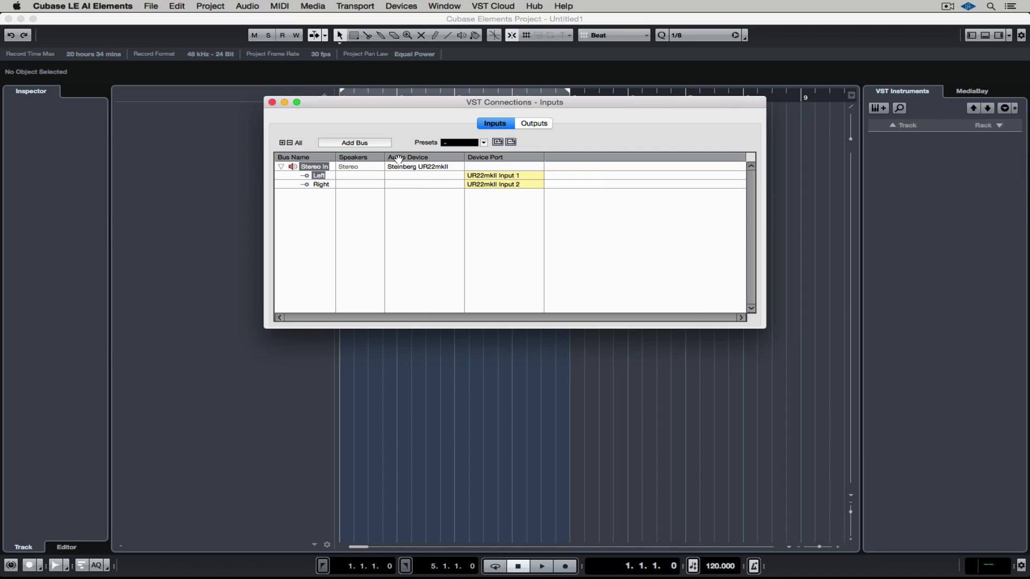
click(374, 143)
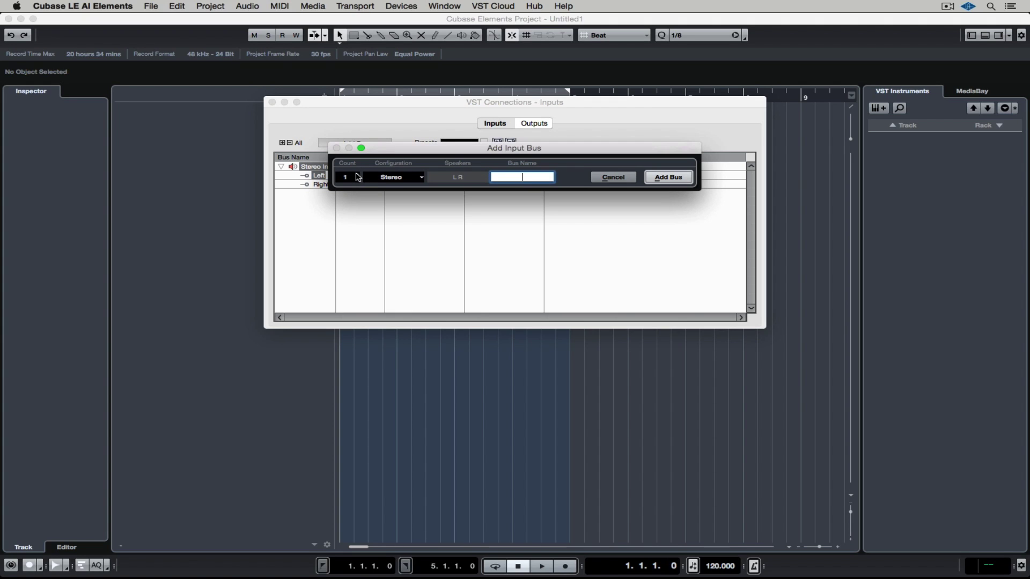
Step: Try one Stereo input bus named 'VOCAL MIC', then clear the name and cancel without adding it
click(358, 177)
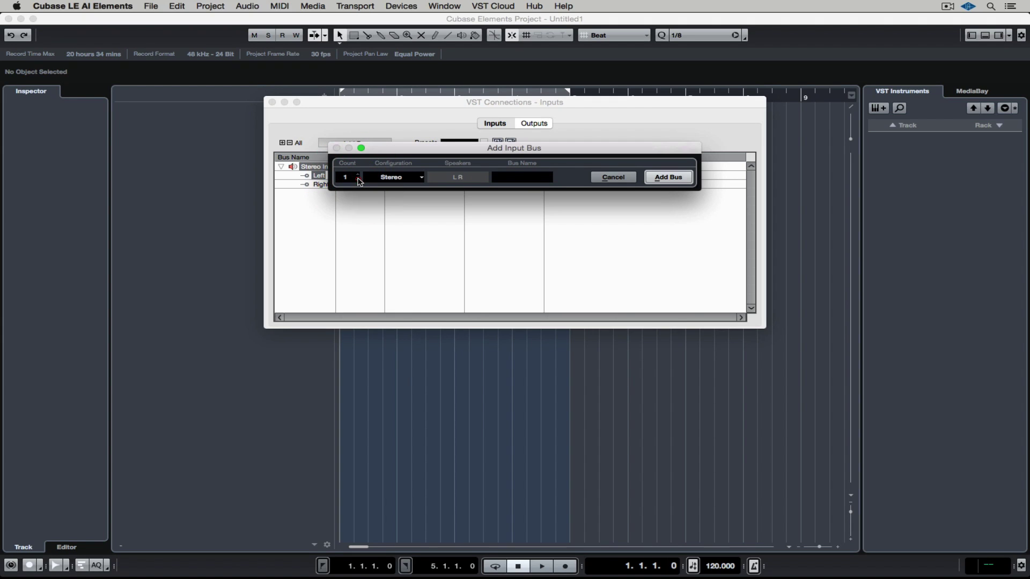
click(386, 180)
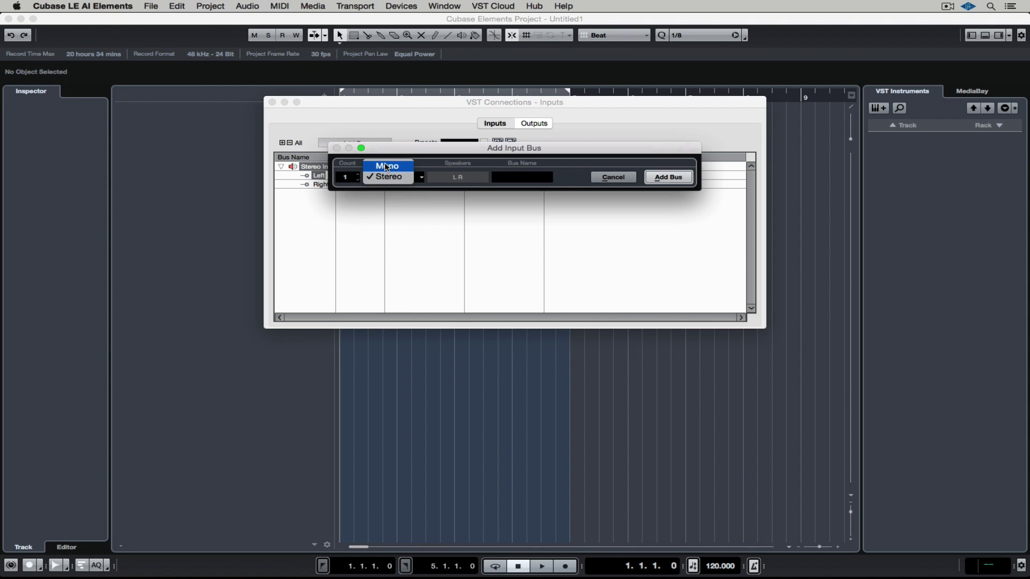
click(386, 177)
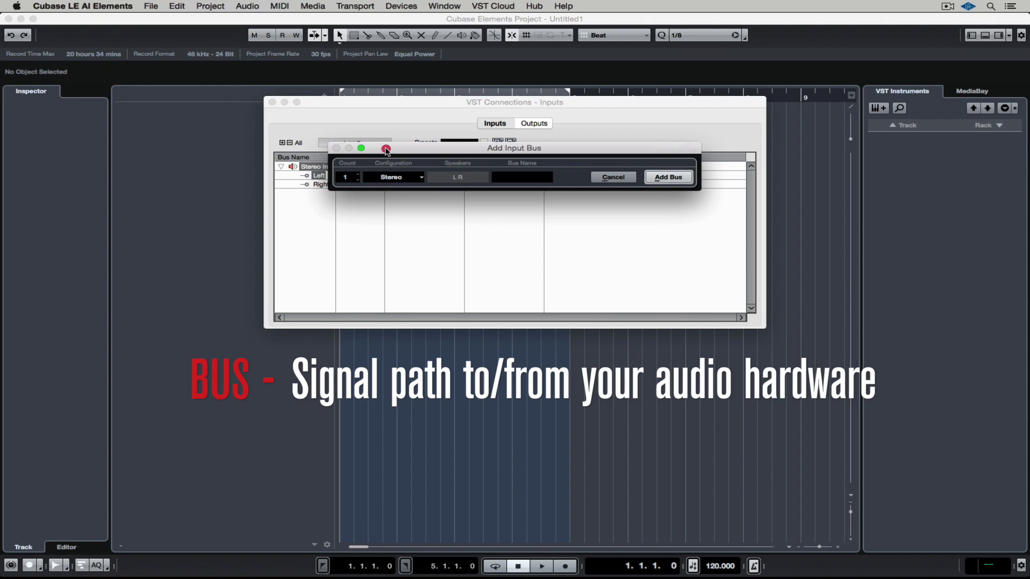
click(520, 177)
text(VOCAL)
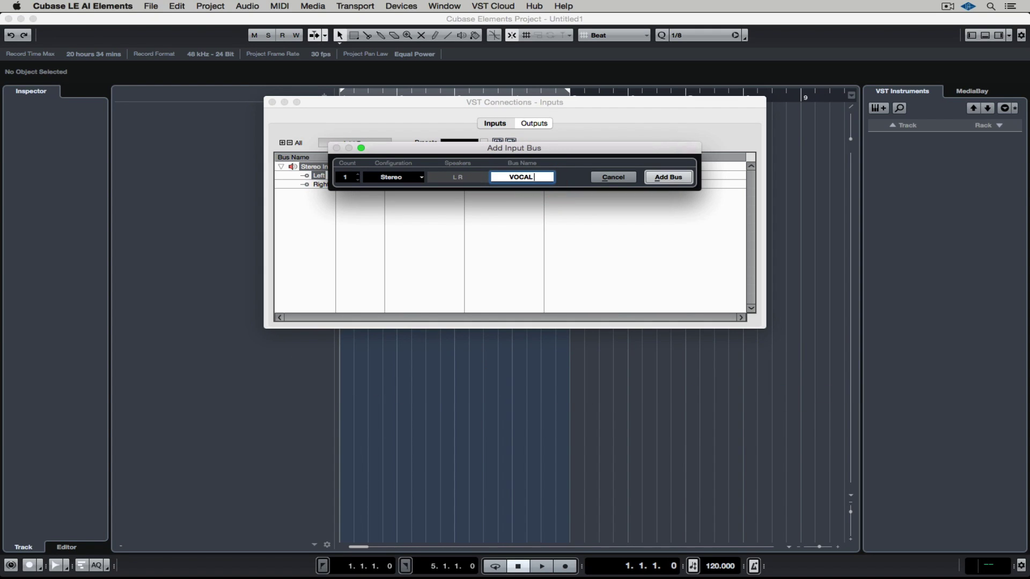
text( MIC)
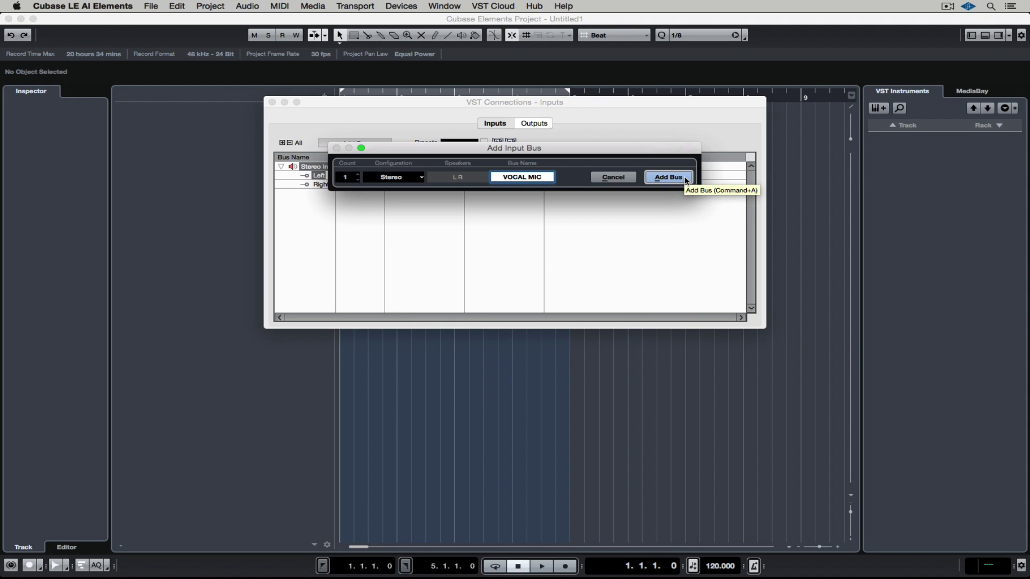
click(685, 178)
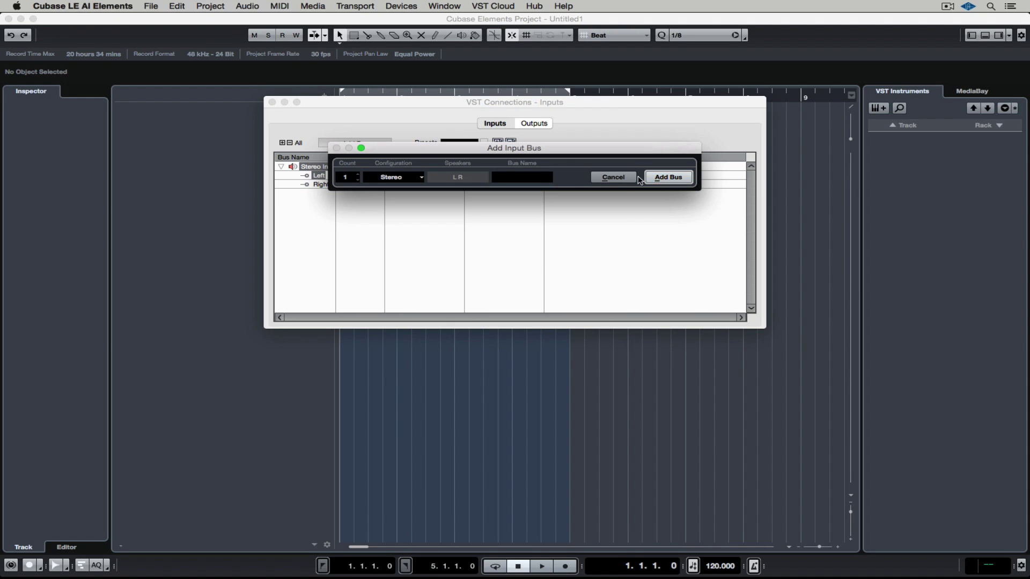
click(614, 178)
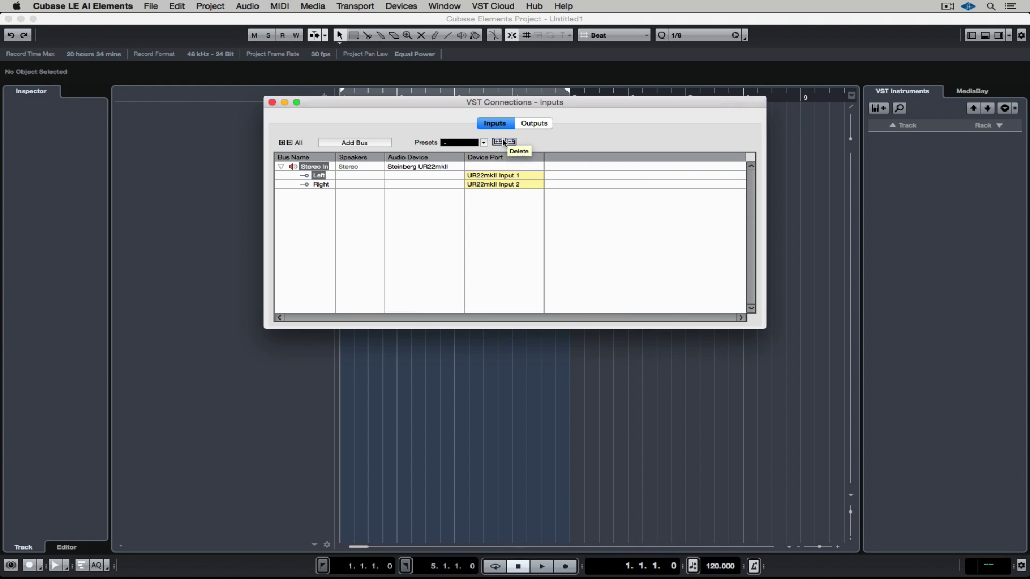
Step: Verify Stereo Out's Left/Right ports use UR22mkII Output 1/L and 2/R, then close VST Connections
click(465, 143)
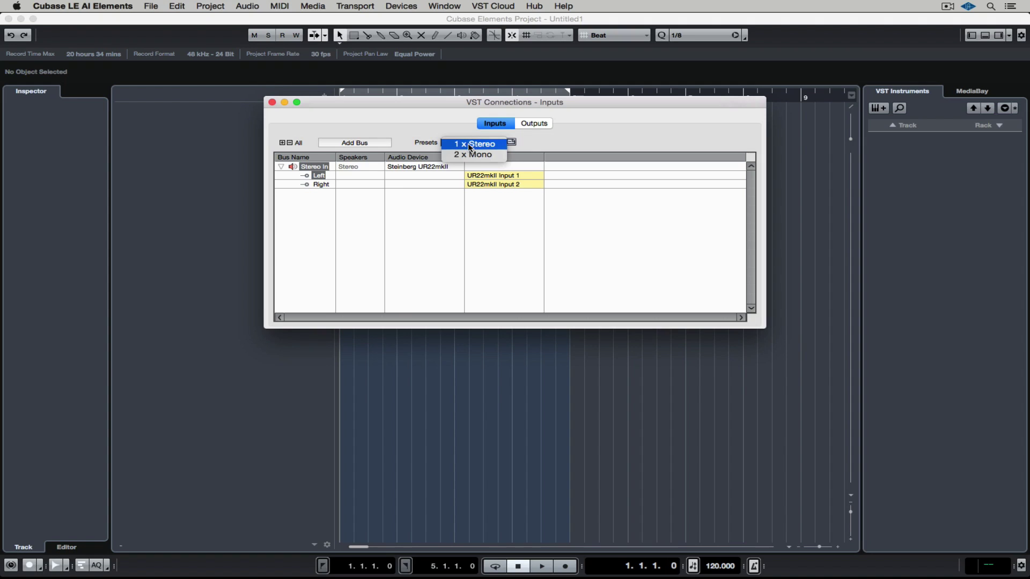
click(442, 127)
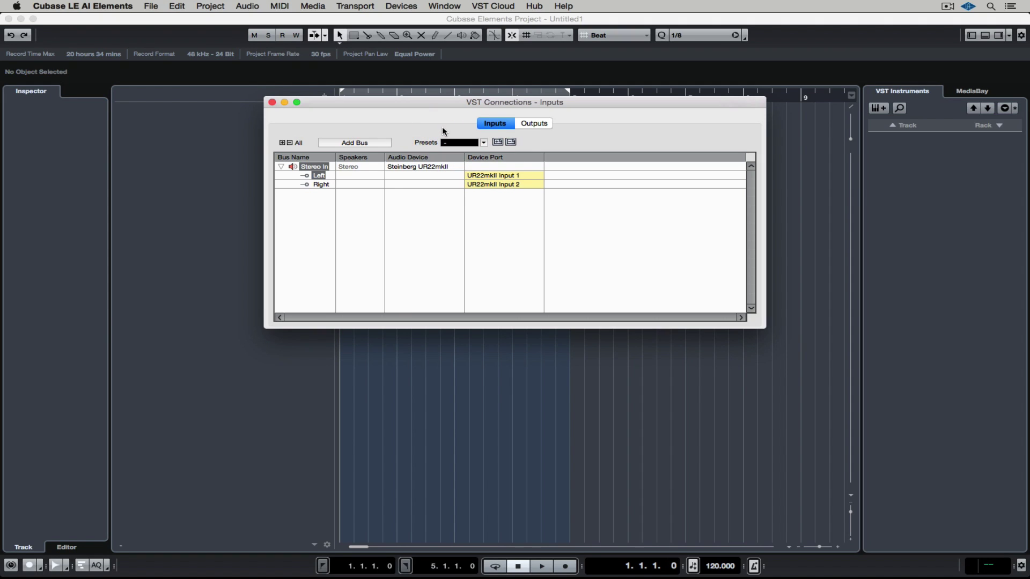
click(532, 125)
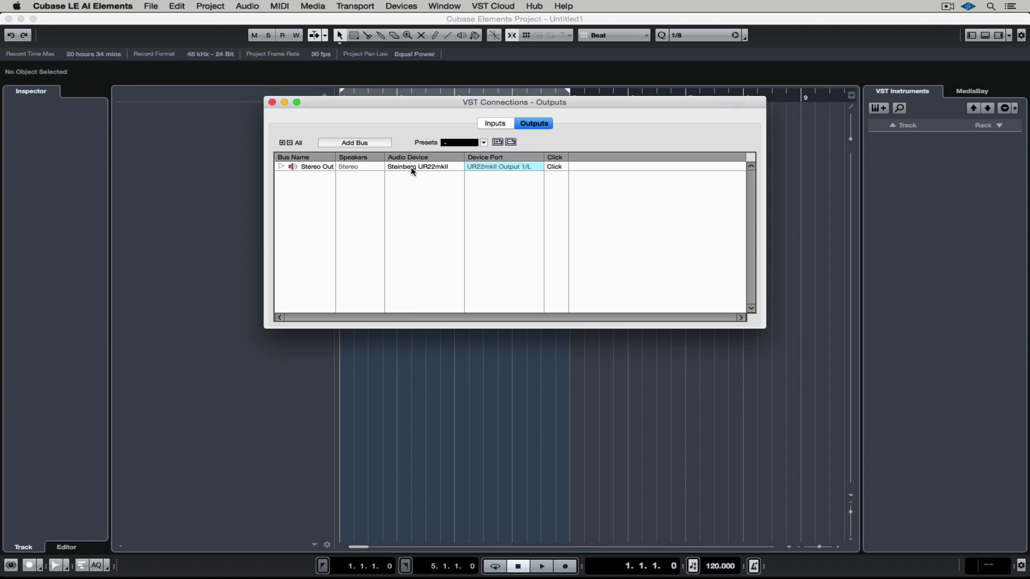
click(284, 167)
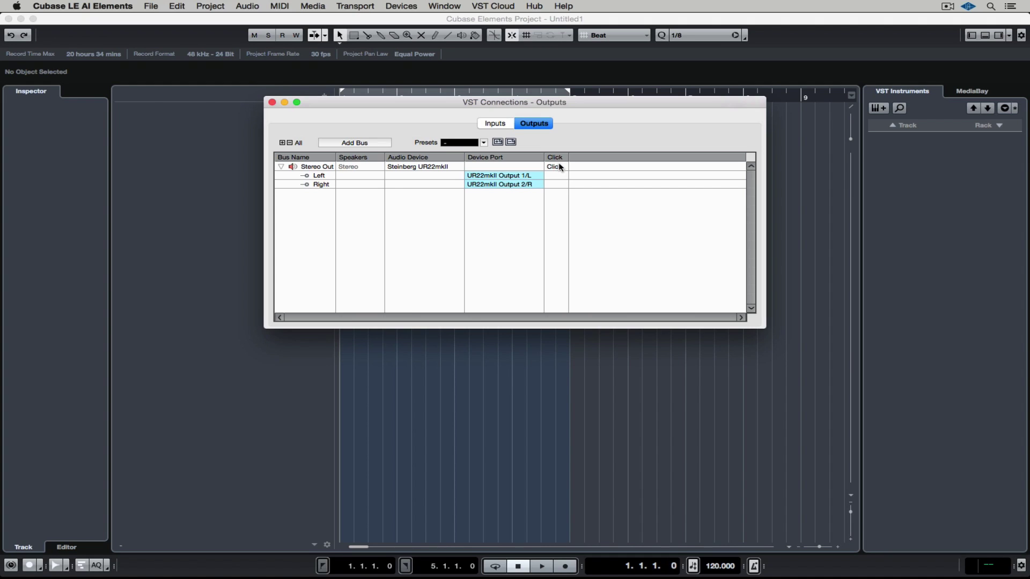
click(273, 102)
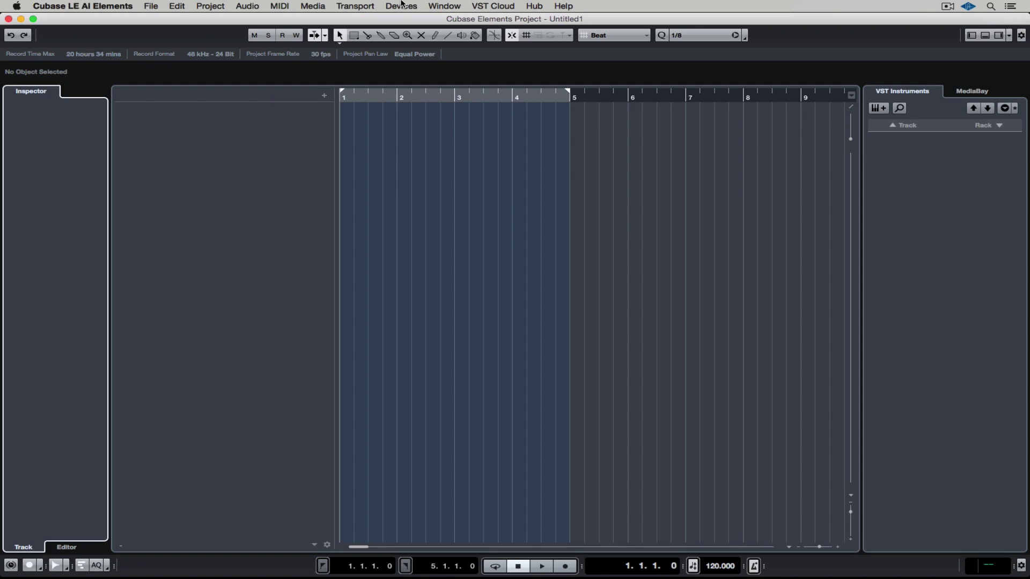
Step: Confirm Steinberg UR22mkII as the ASIO driver with a 64-sample buffer in Device Setup
click(401, 4)
click(423, 186)
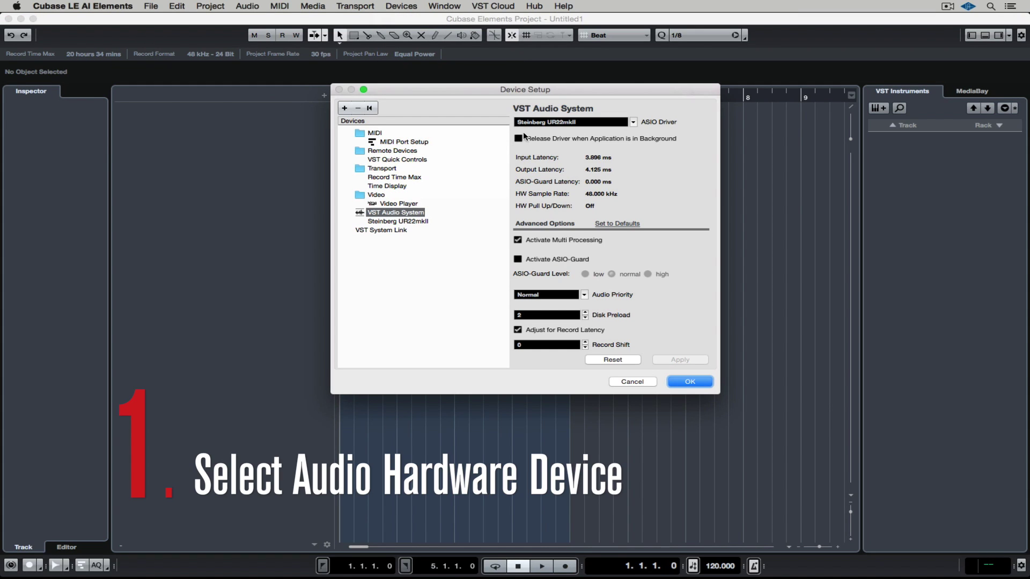
click(542, 122)
click(478, 137)
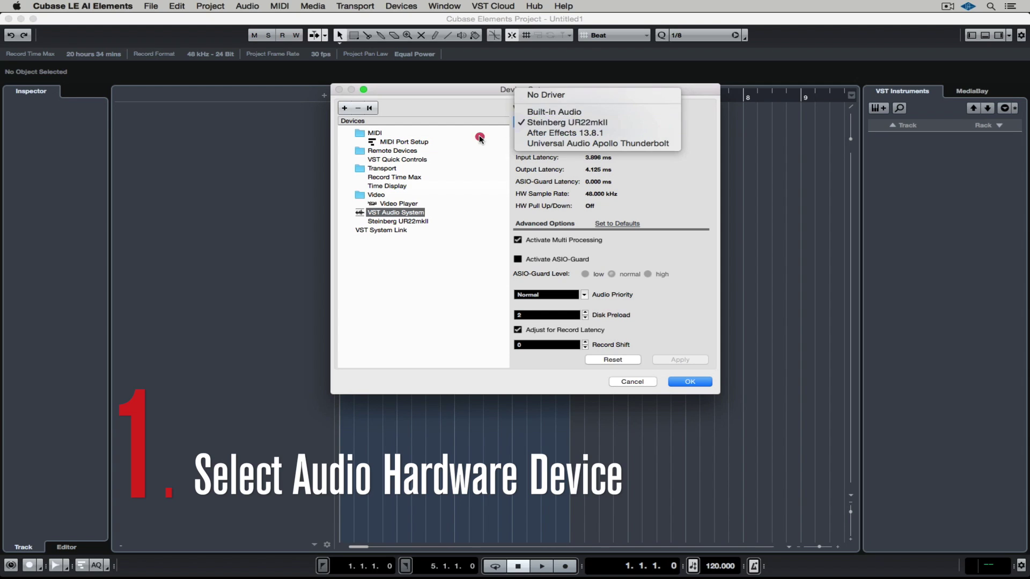
click(421, 221)
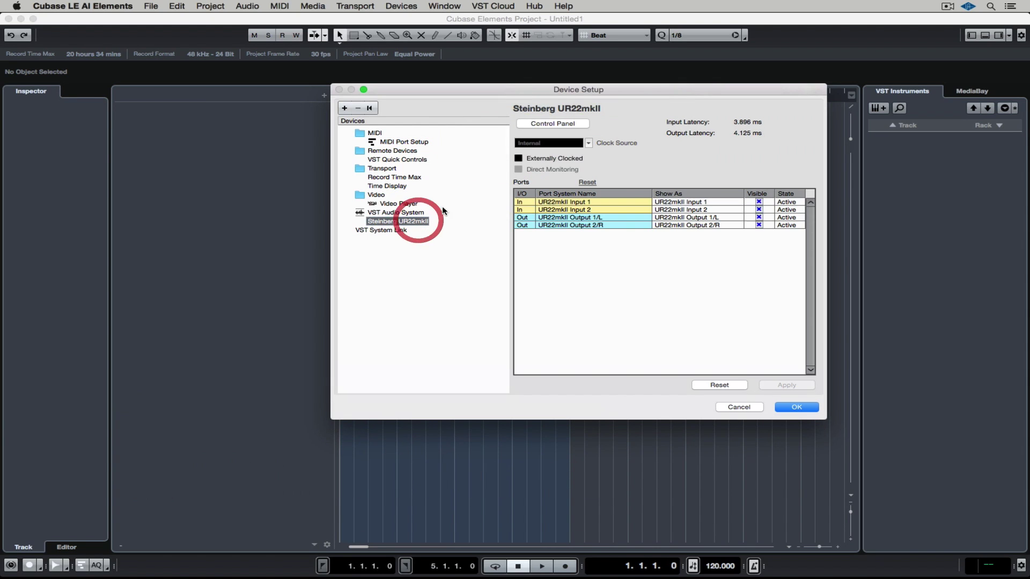
click(553, 123)
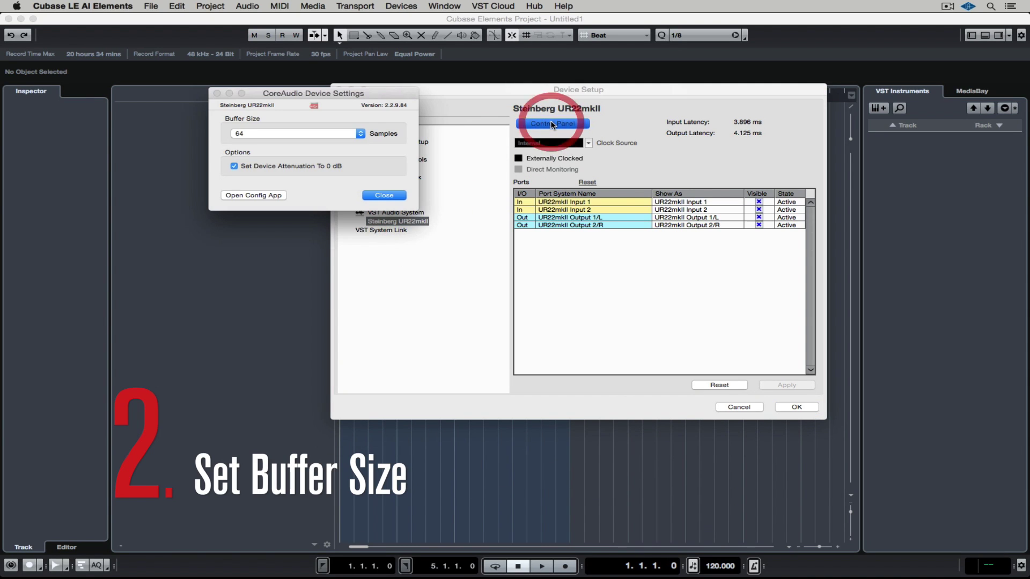
click(385, 197)
key(Return)
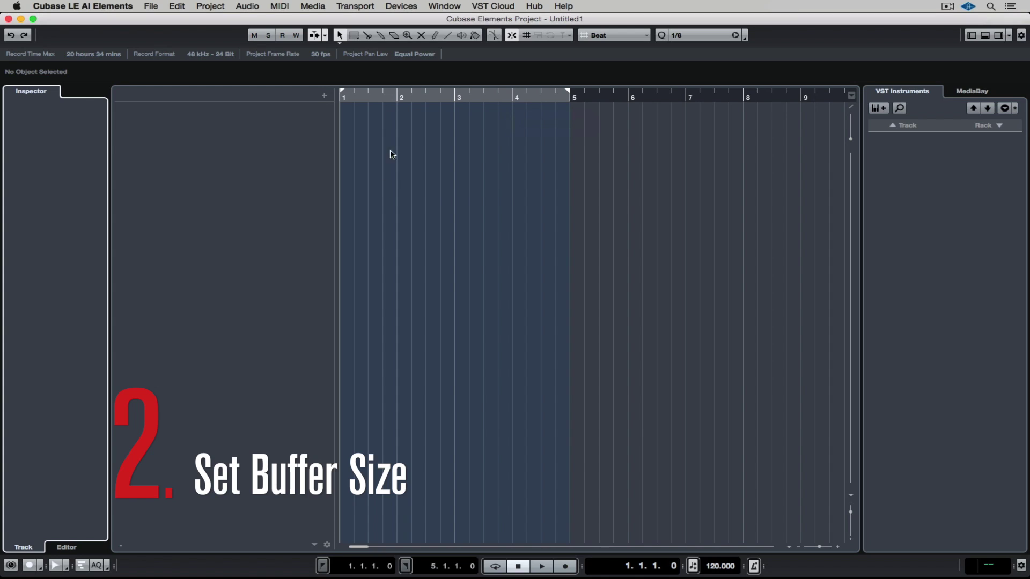
Step: Reopen VST Connections and review the Inputs and Outputs bus routing
click(404, 6)
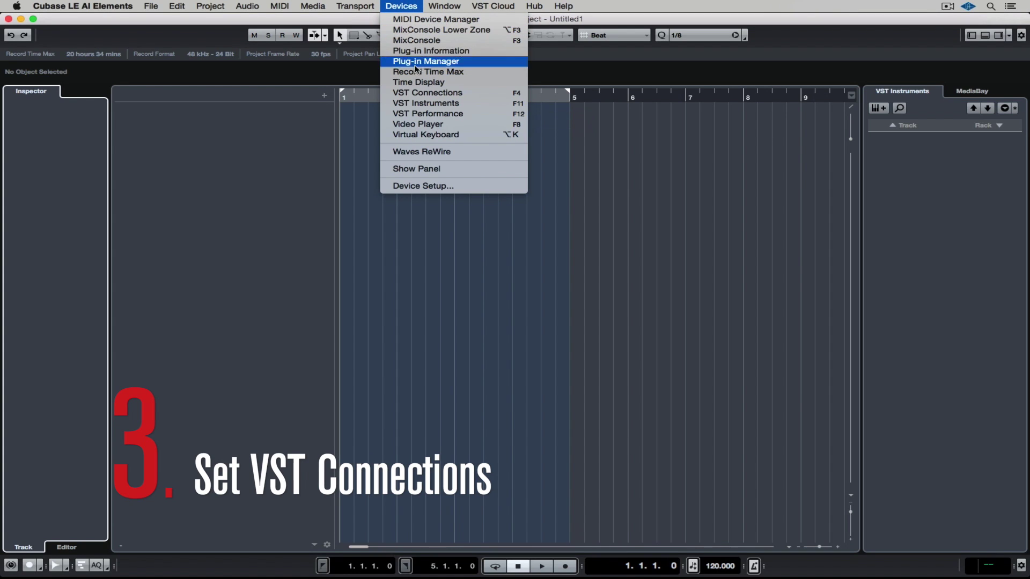
click(417, 94)
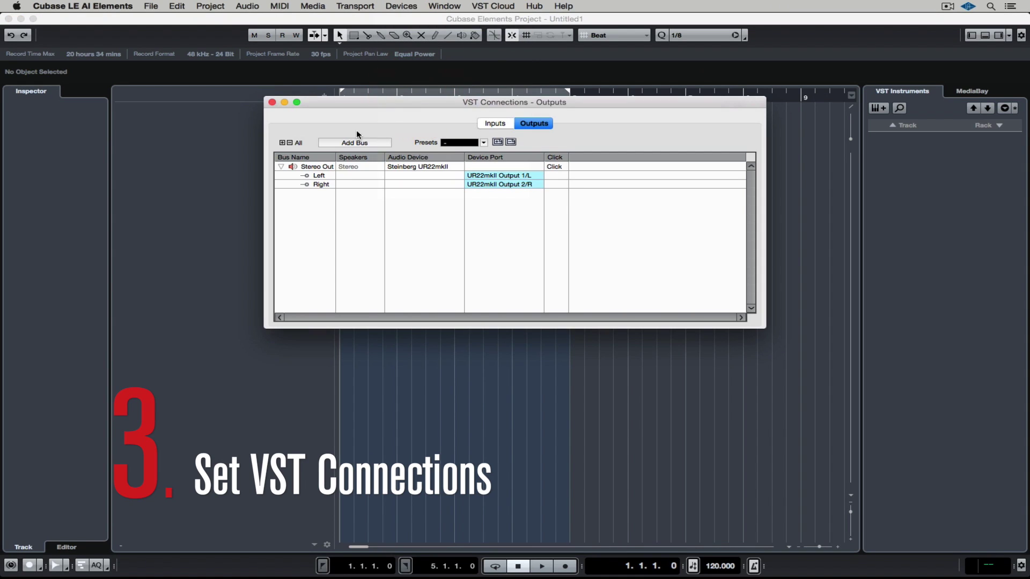
click(499, 123)
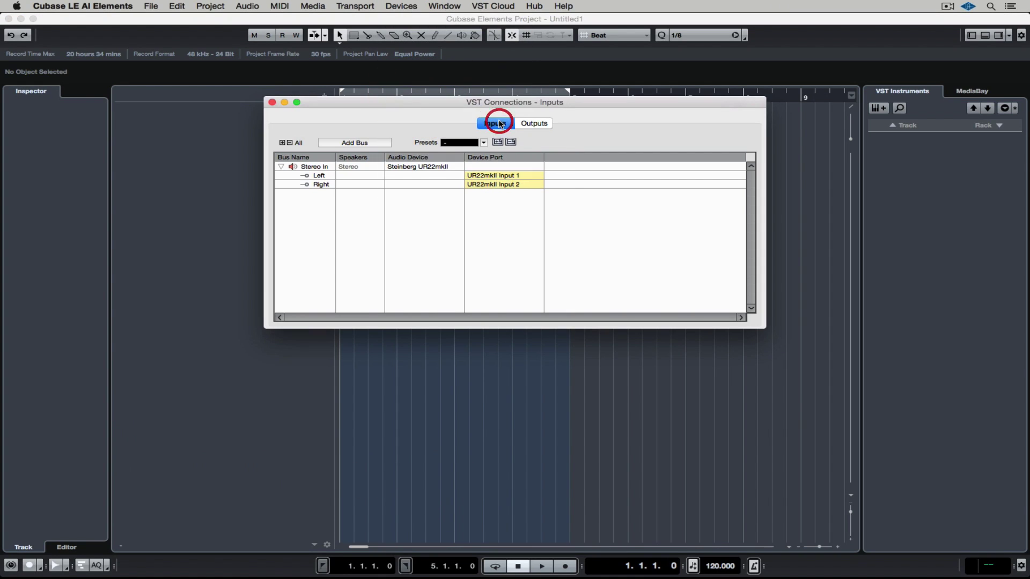
click(539, 124)
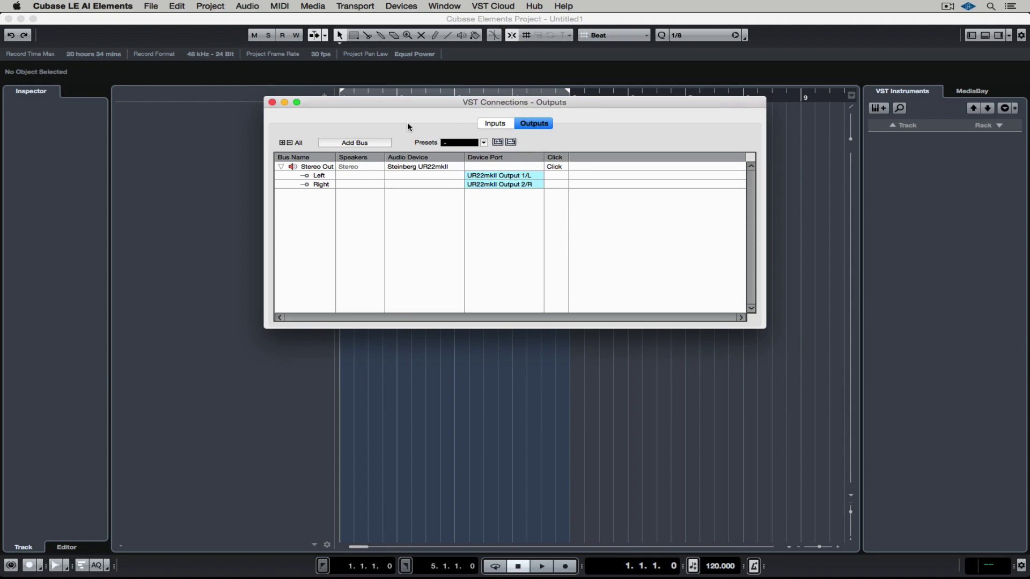
Step: Close VST Connections and create a Mono audio track named 'MiC'
click(272, 102)
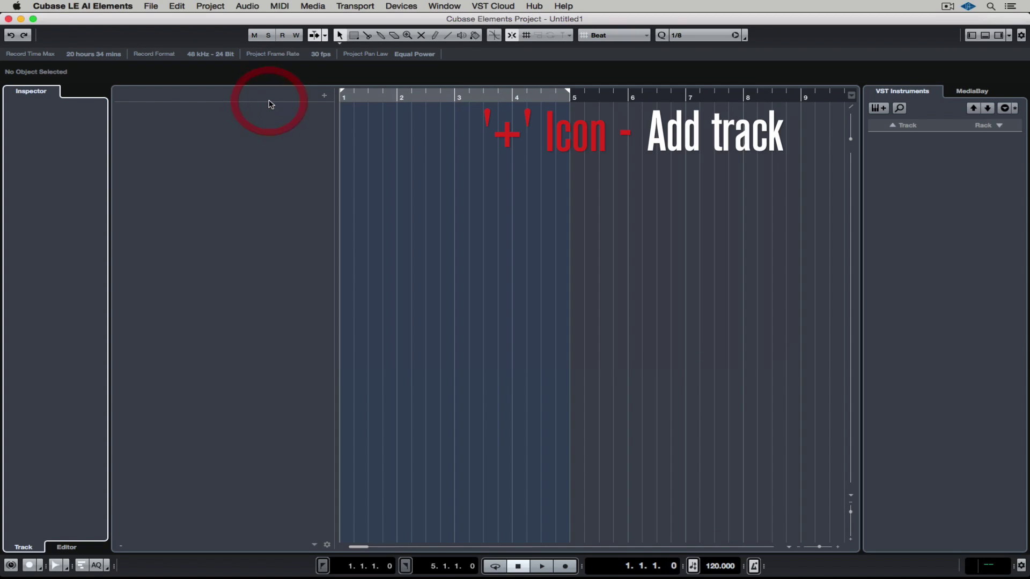
click(325, 95)
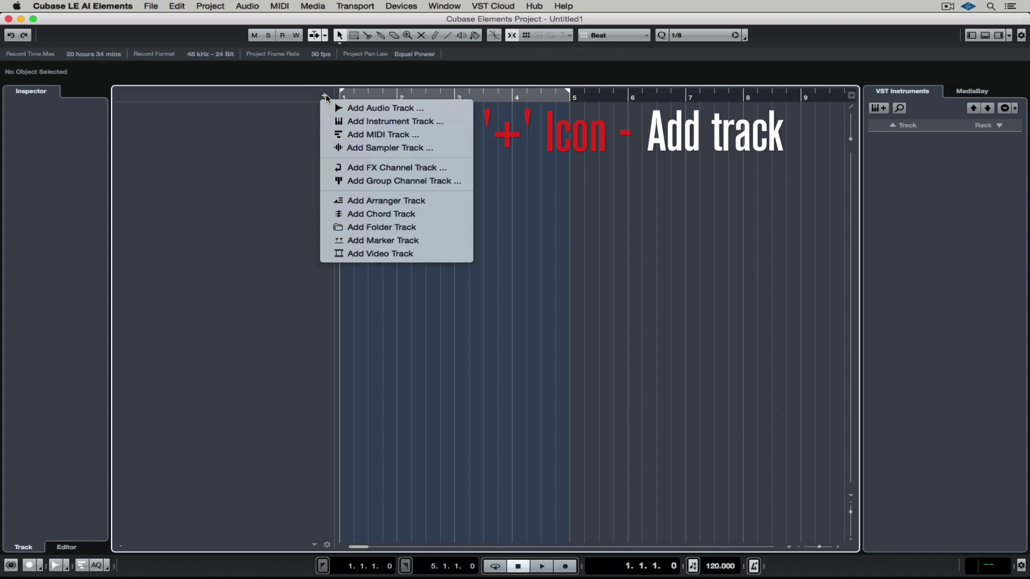
click(354, 108)
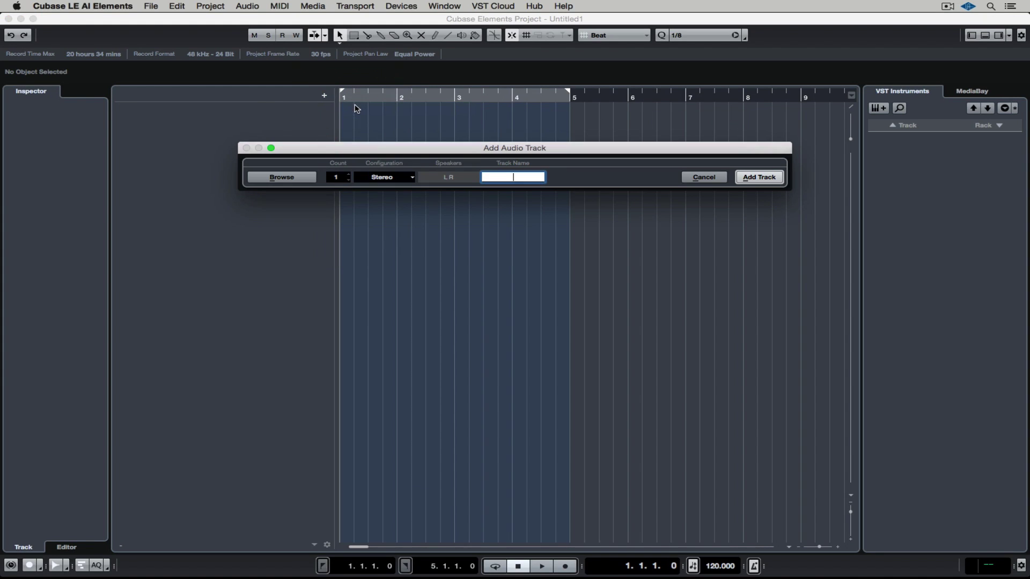
click(387, 179)
click(380, 167)
click(513, 177)
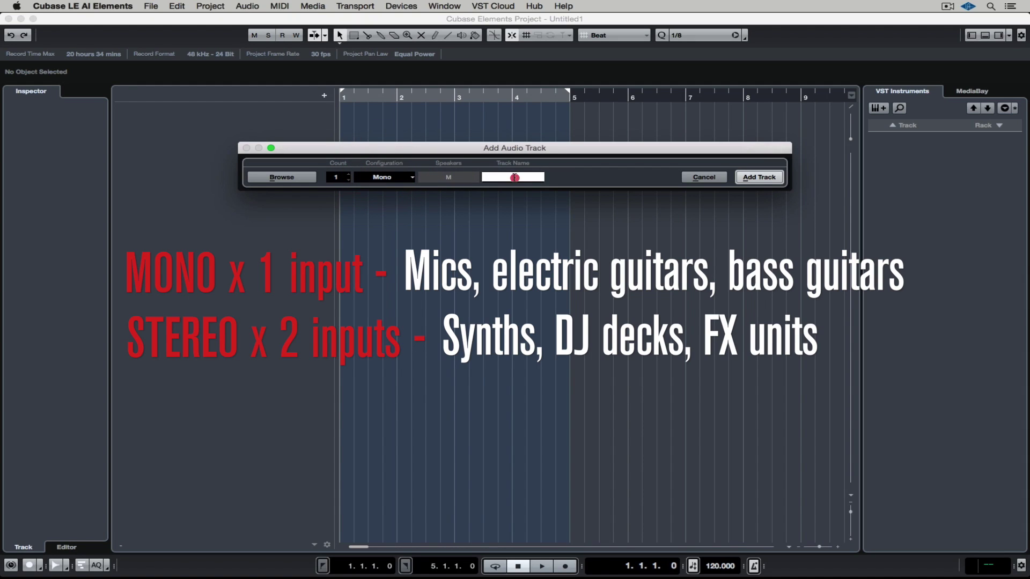
text(MiC)
key(Return)
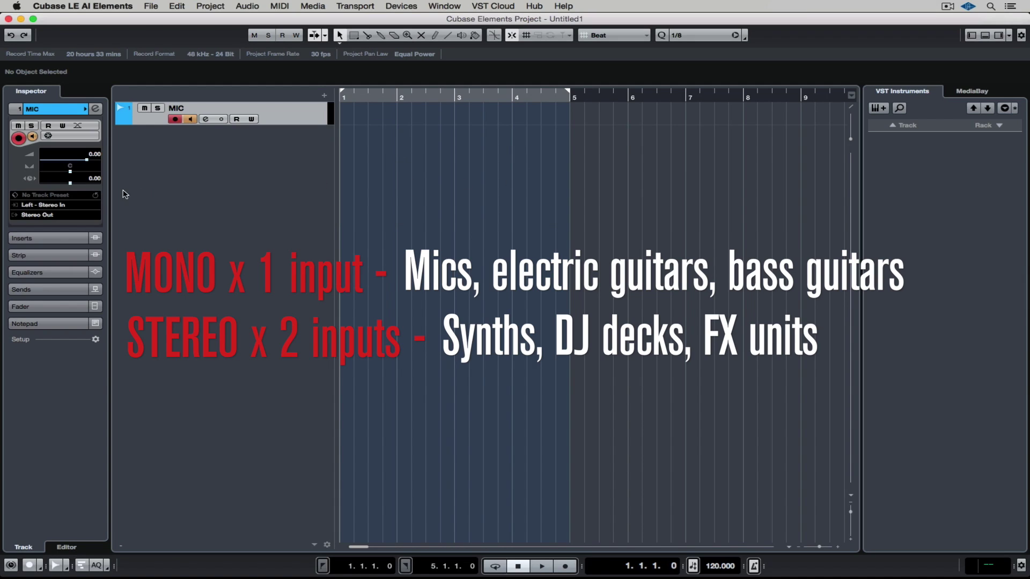
Step: Set the MIC track's input to Left - Stereo In and keep its output on Stereo Out
click(41, 208)
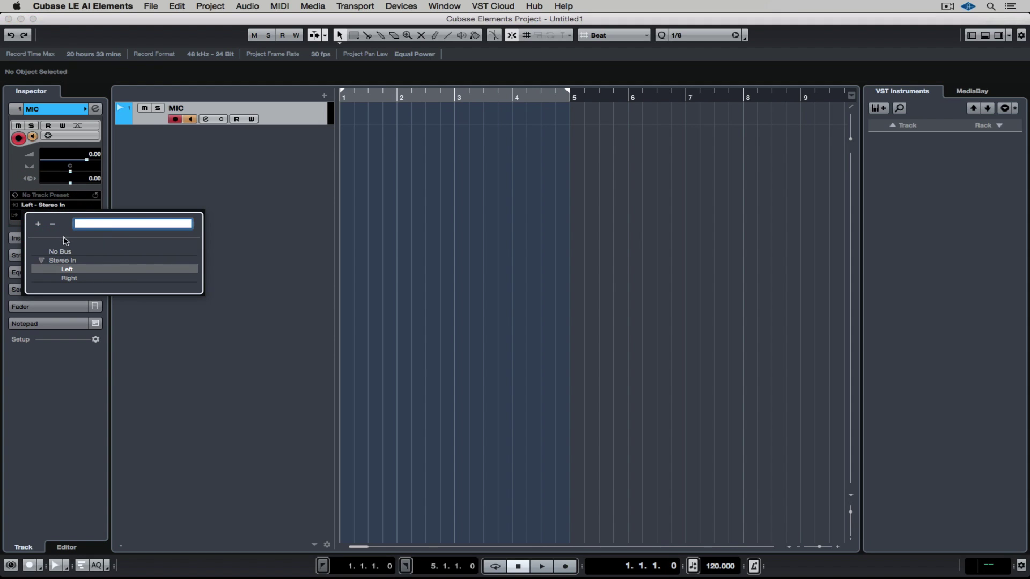
click(72, 279)
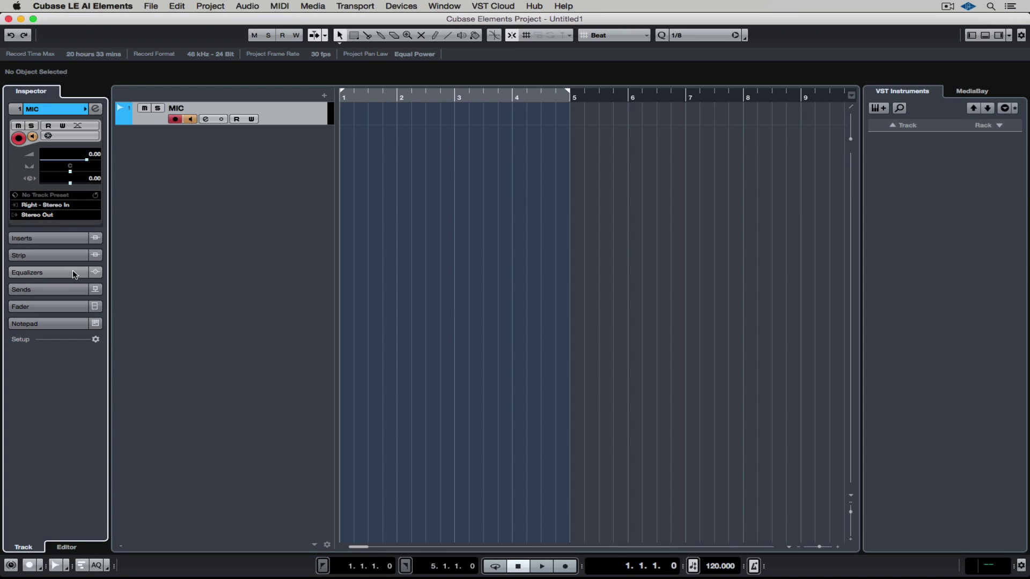
click(54, 205)
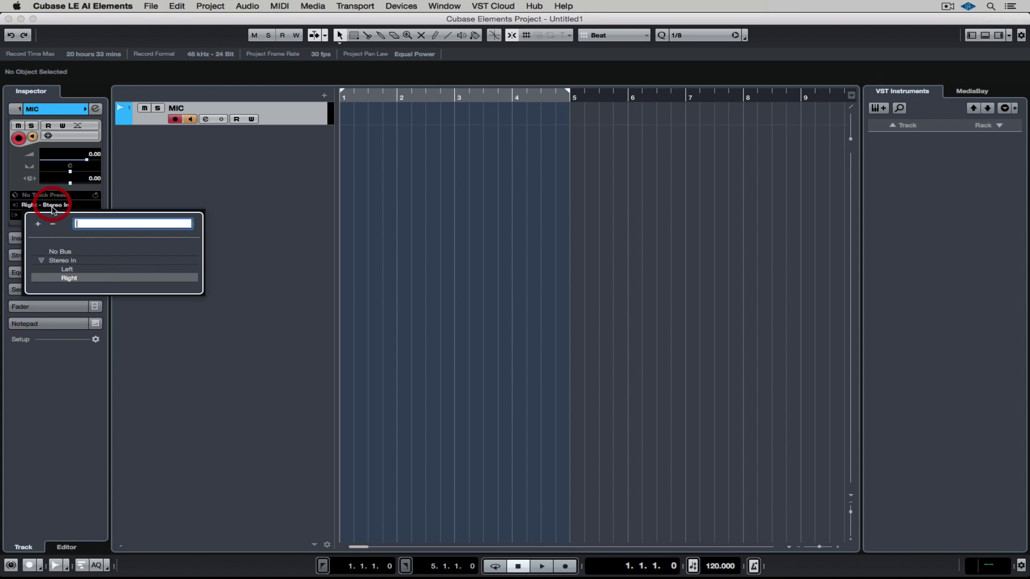
click(71, 270)
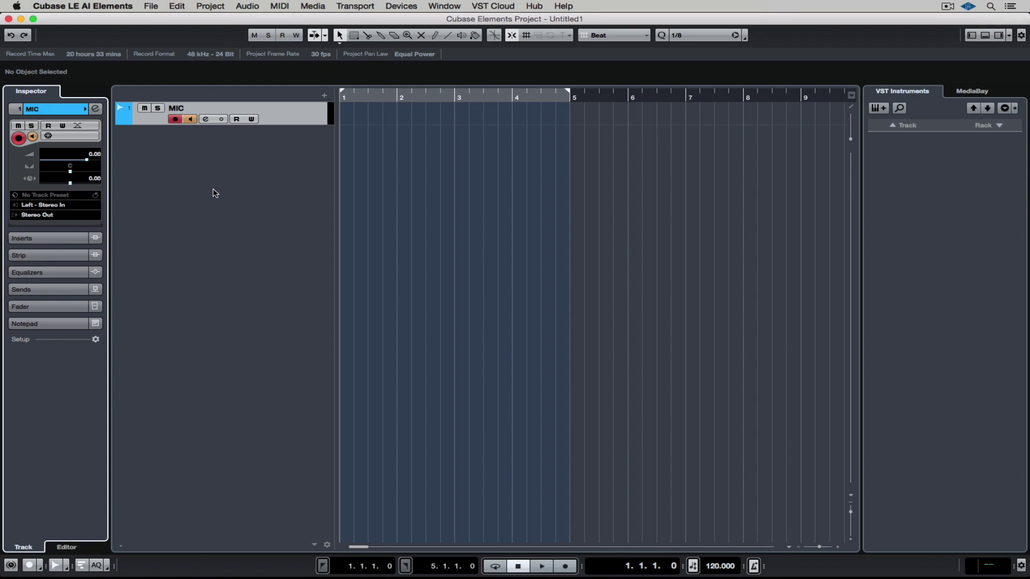
click(60, 215)
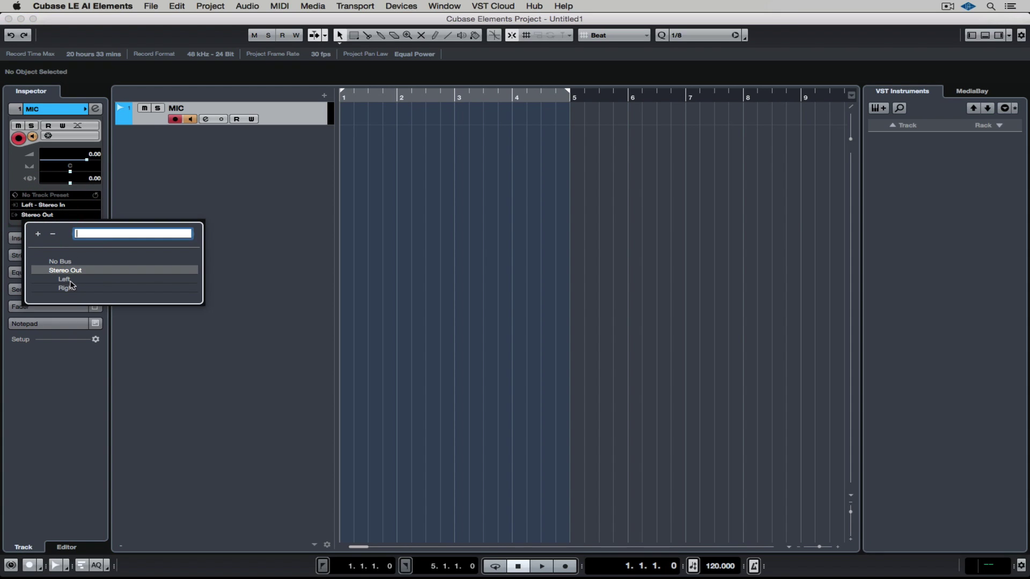
click(248, 241)
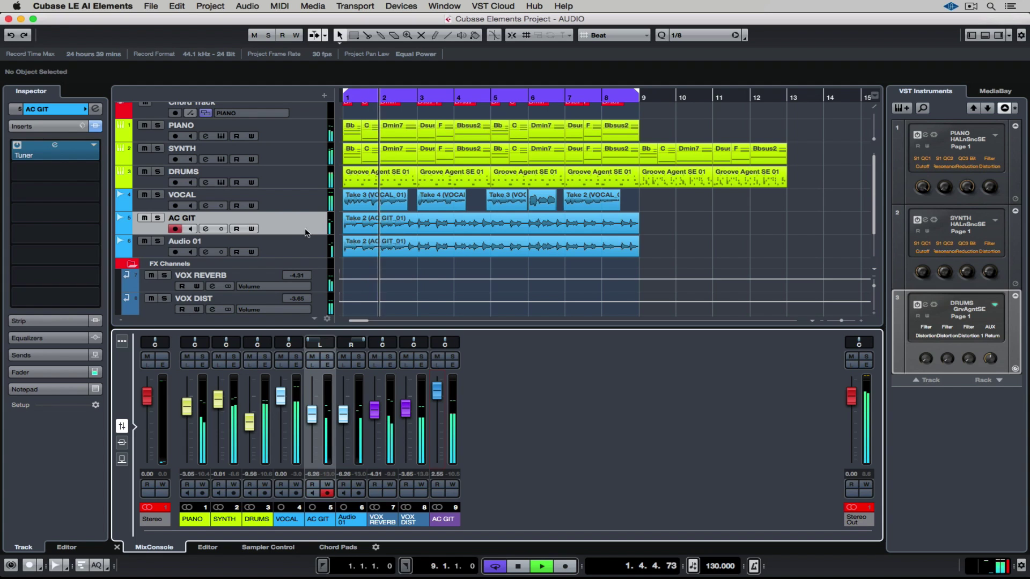
Step: Select the AC GIT group track and choose Load Track Preset... from its context menu
scroll(294, 240, down, 3)
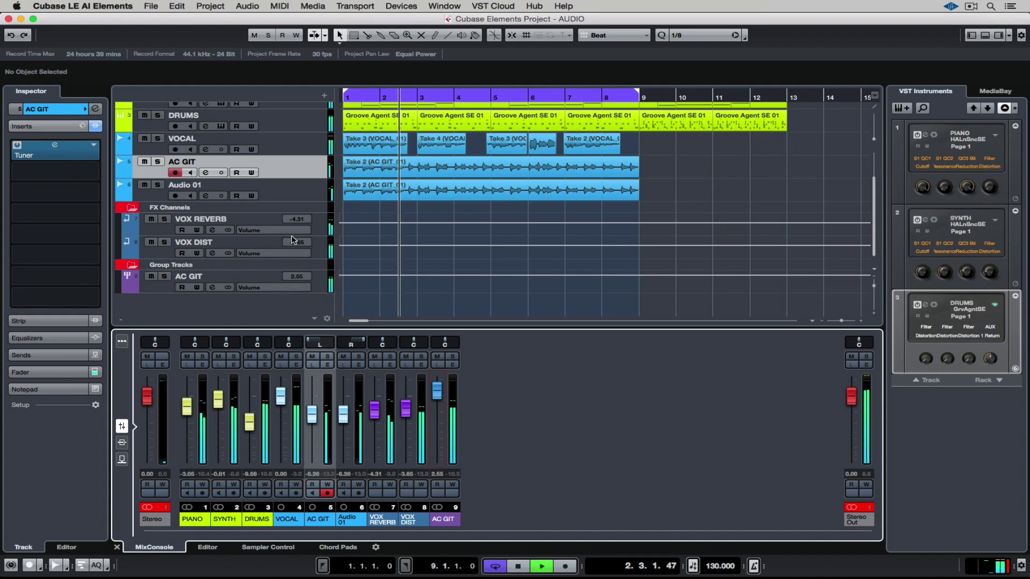
click(231, 274)
right_click(232, 275)
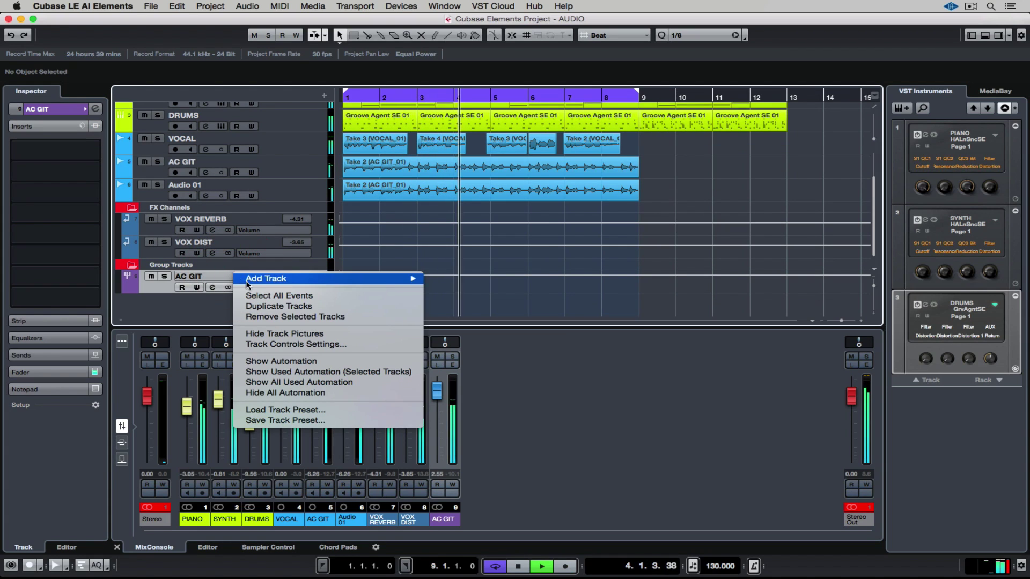
click(284, 410)
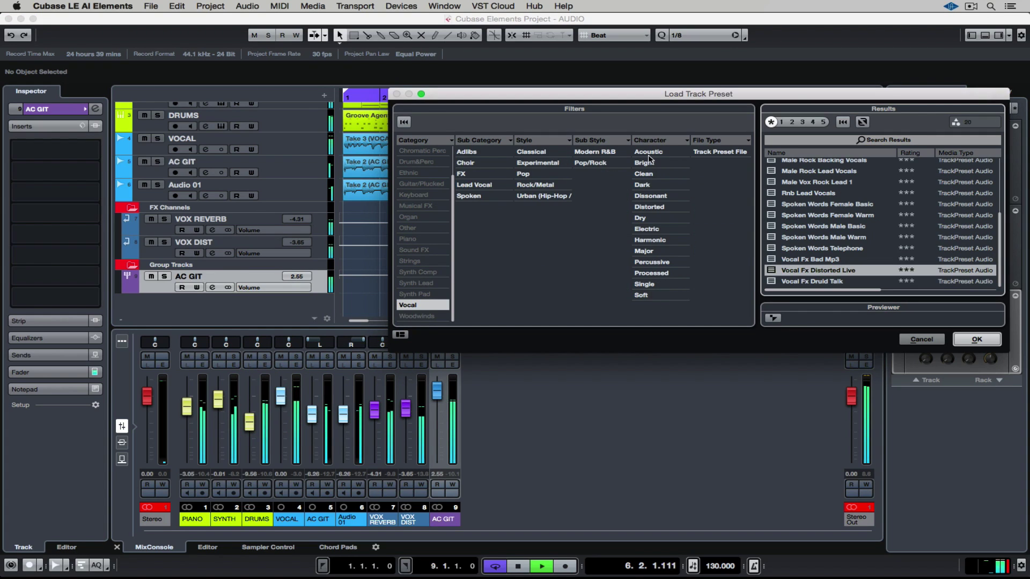